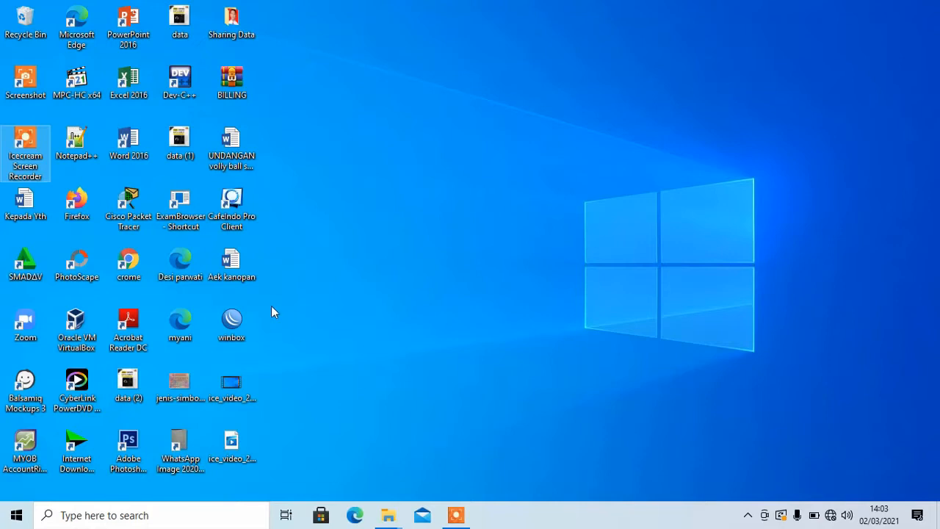
Step: Launch WinBox, refresh the neighbor list and log in to the RB750r2 router by MAC address
click(240, 321)
double_click(240, 321)
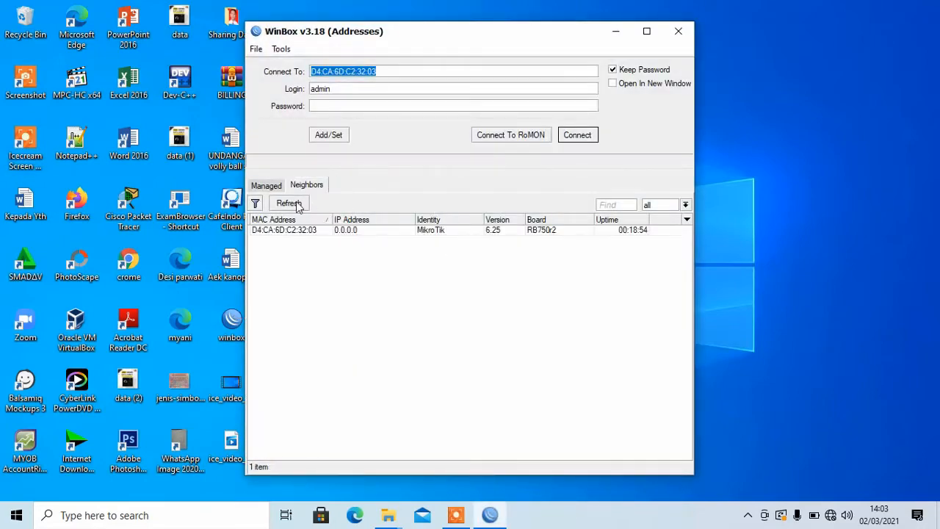
click(294, 205)
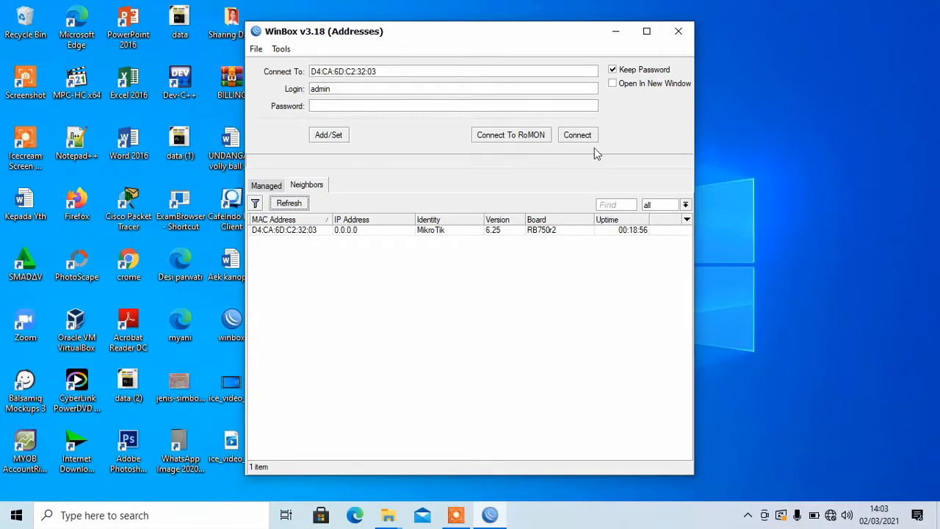
click(578, 136)
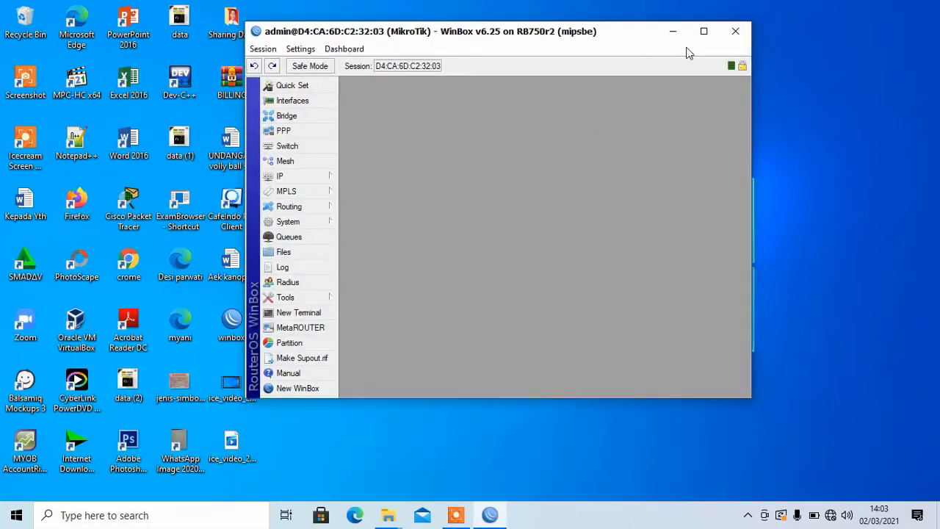
Step: Maximize the session window and rename interface ether1 to INTERNET
click(704, 32)
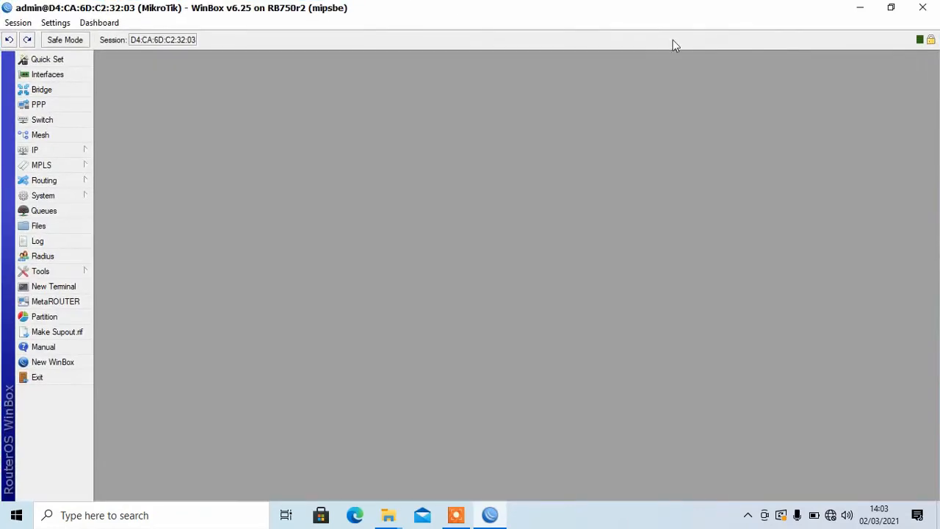
click(40, 77)
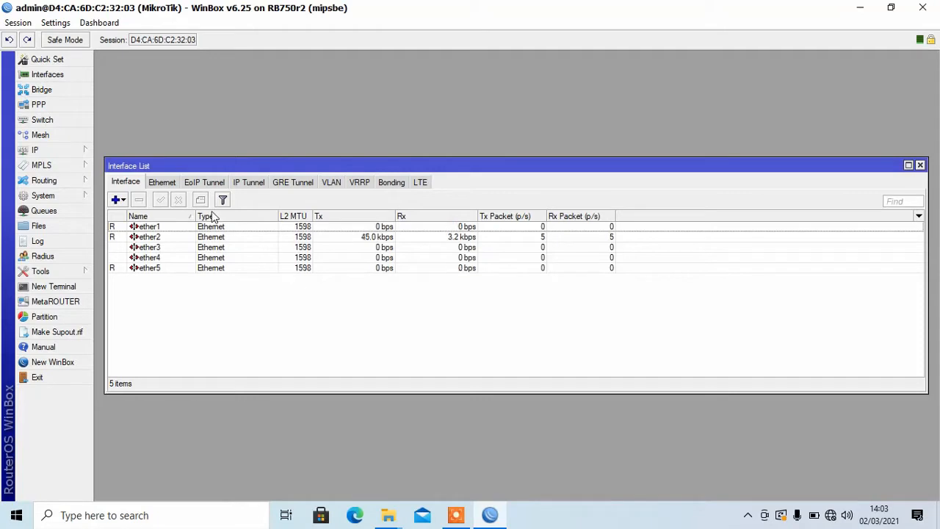
double_click(145, 228)
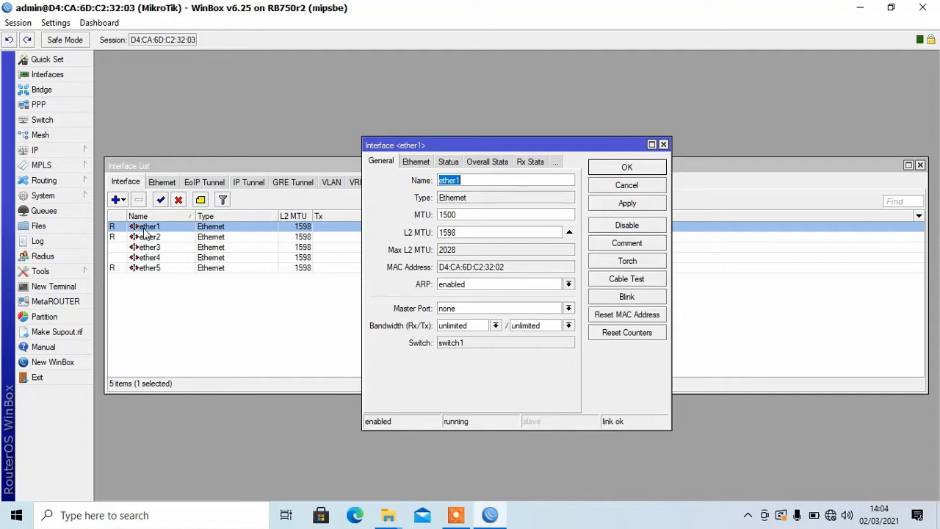
text(INTERNET)
click(628, 204)
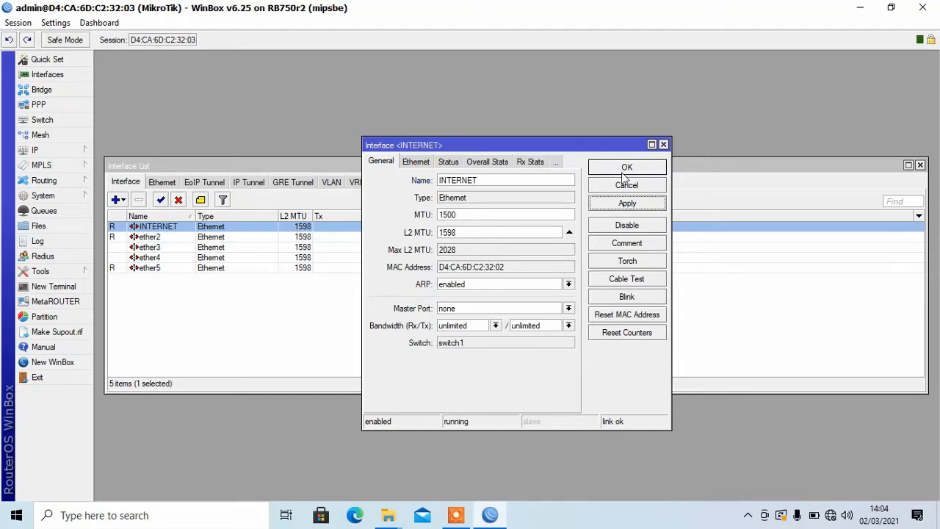
click(626, 168)
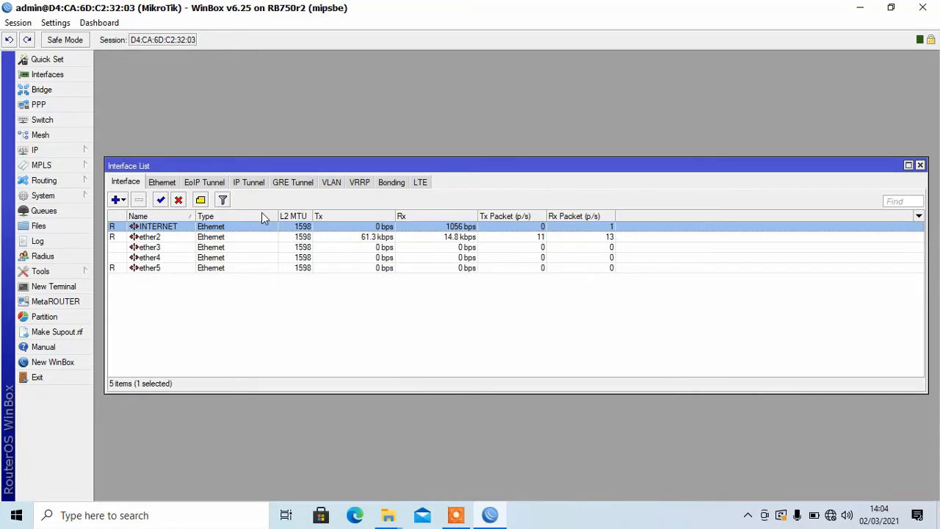
Step: Rename interface ether2 to LAN and bring up the empty Bridge list
click(168, 241)
double_click(168, 240)
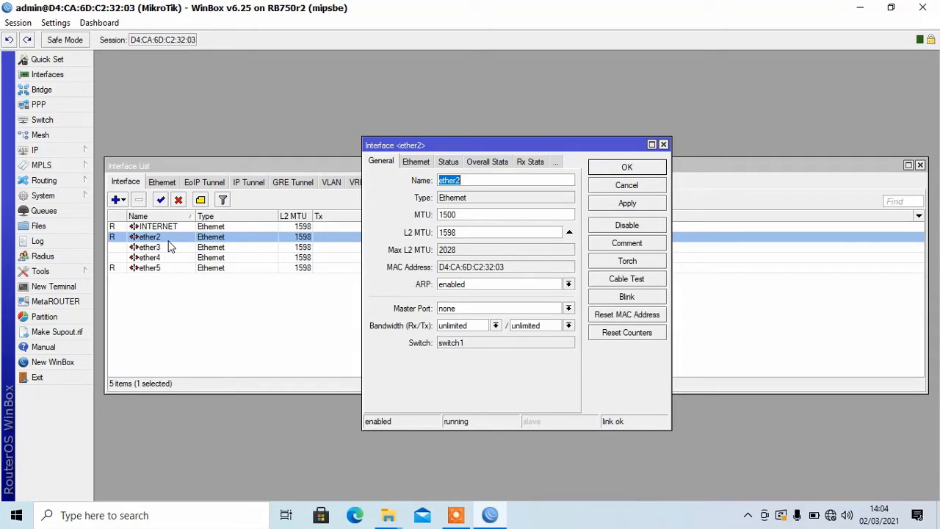
text(LAN)
click(610, 206)
click(612, 170)
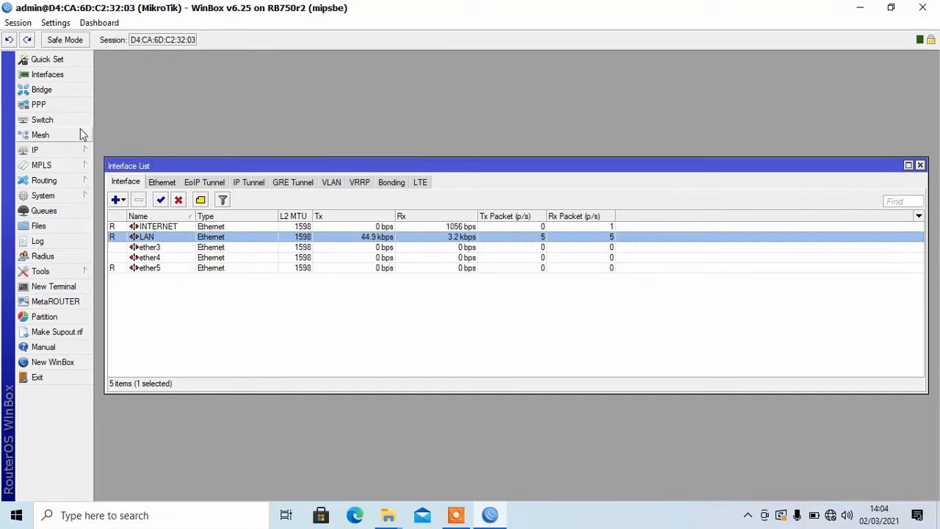
click(58, 94)
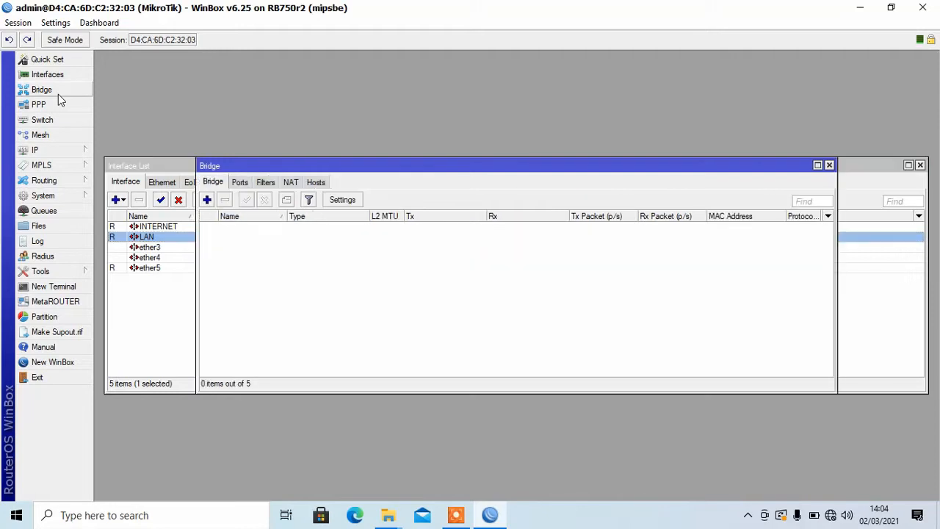
Step: Create a new bridge named BRIDGE HOTSPOT with default settings
click(207, 200)
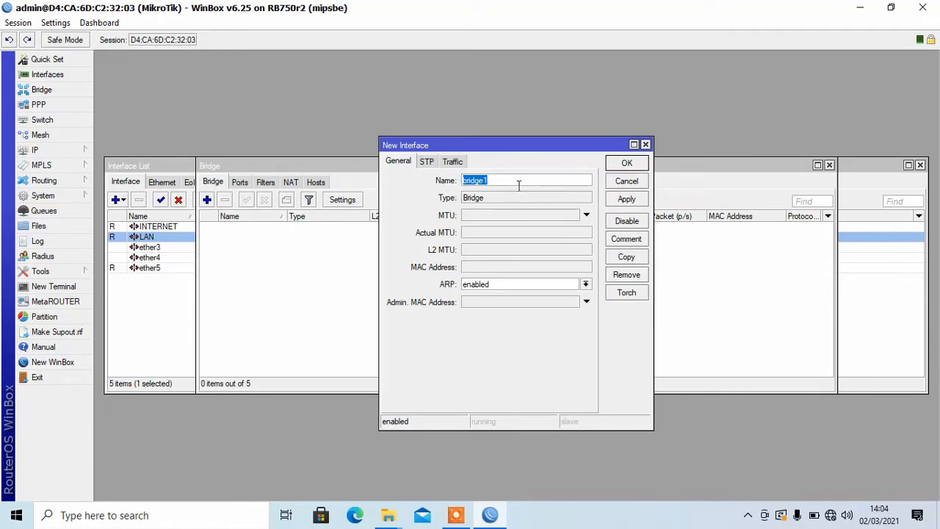
text(BRIG)
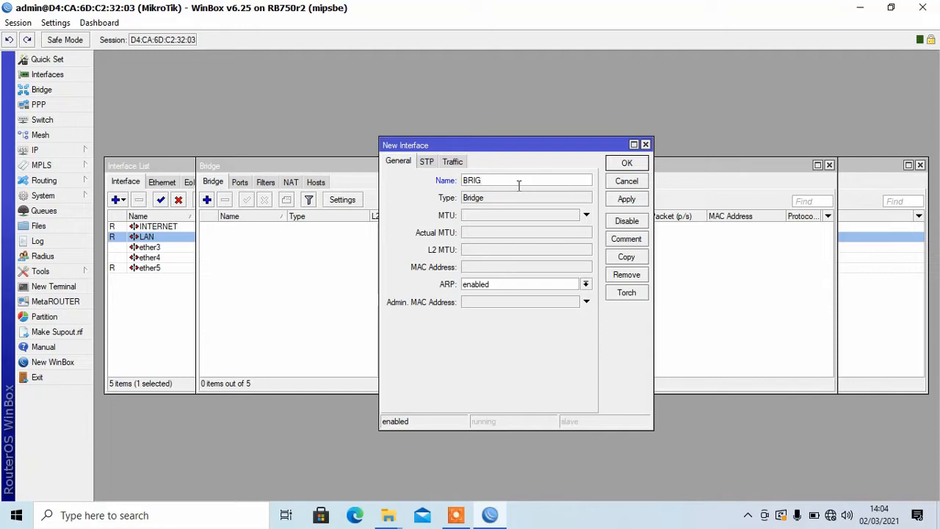
key(BackSpace)
key(BackSpace)
text(DGE HOTSPOT)
click(624, 200)
click(627, 165)
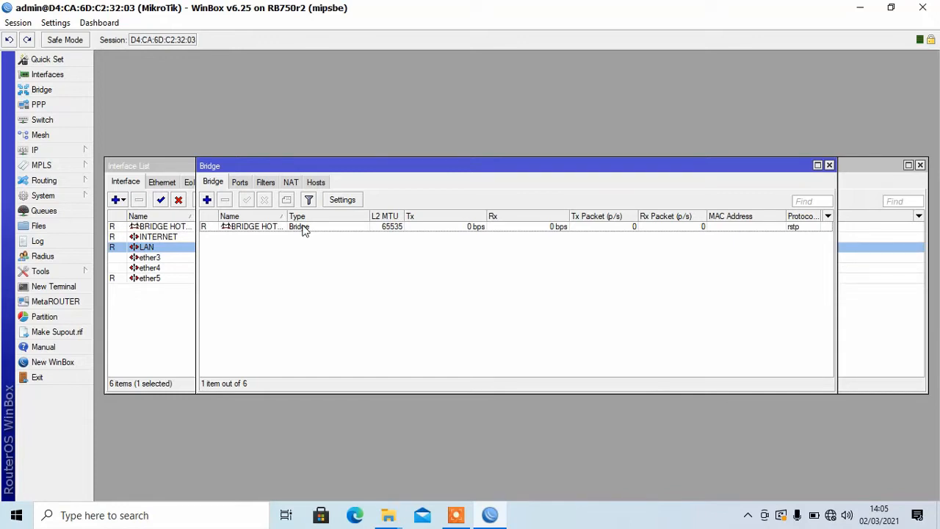
Step: Add ether3 and ether4 as ports of BRIDGE HOTSPOT
click(240, 184)
click(206, 200)
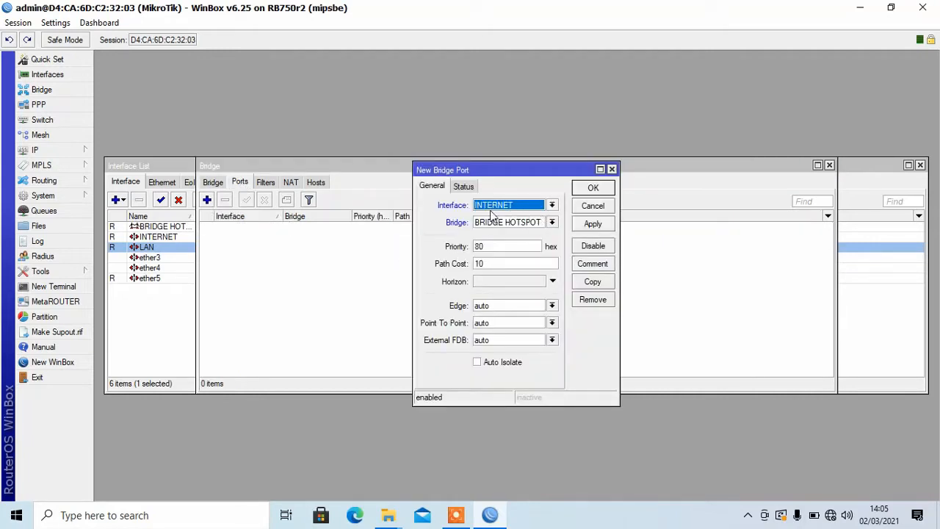
click(552, 206)
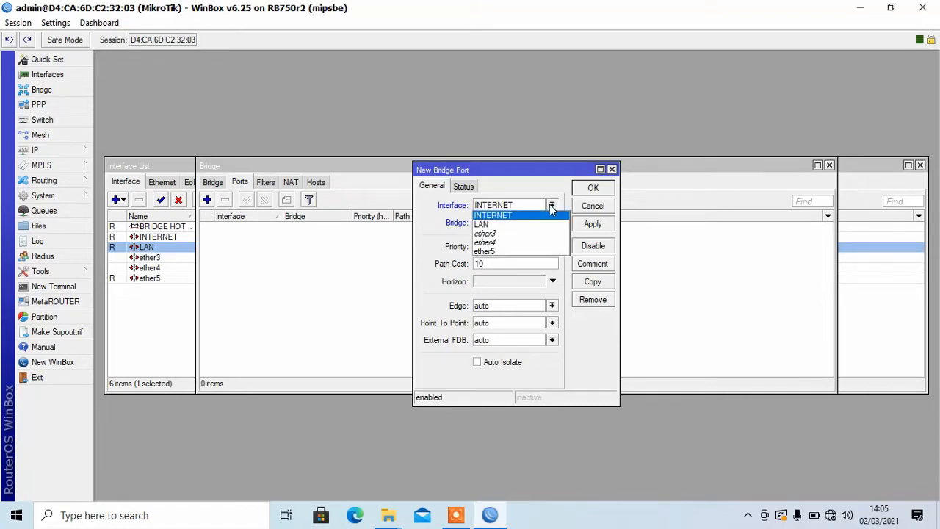
click(524, 234)
click(595, 224)
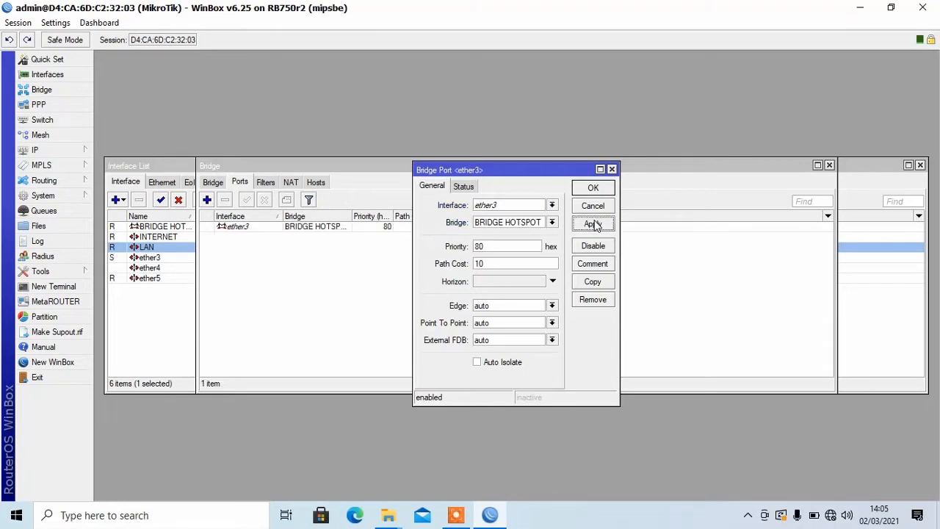
click(621, 189)
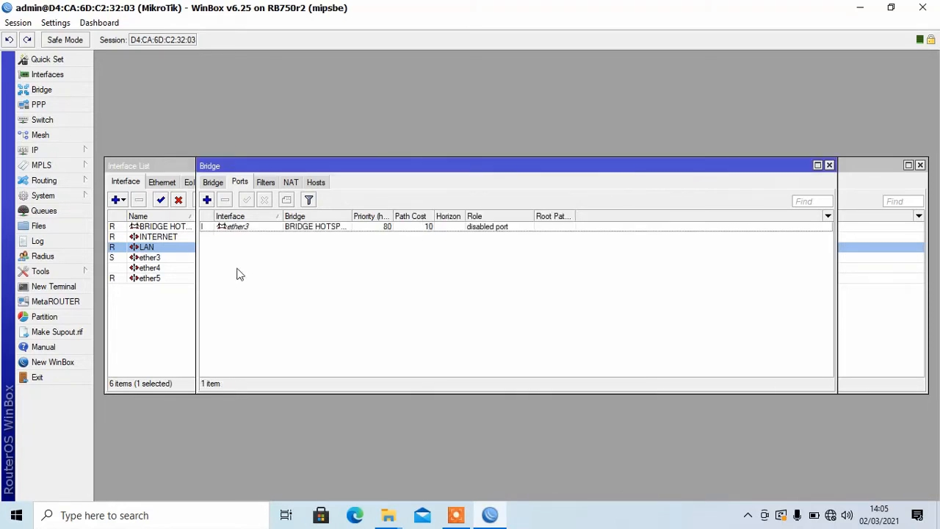
click(207, 200)
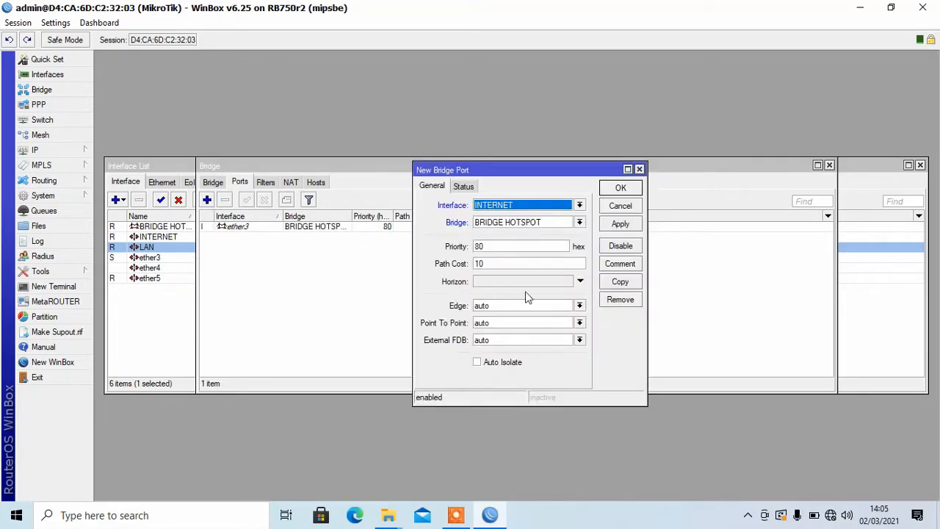
click(544, 225)
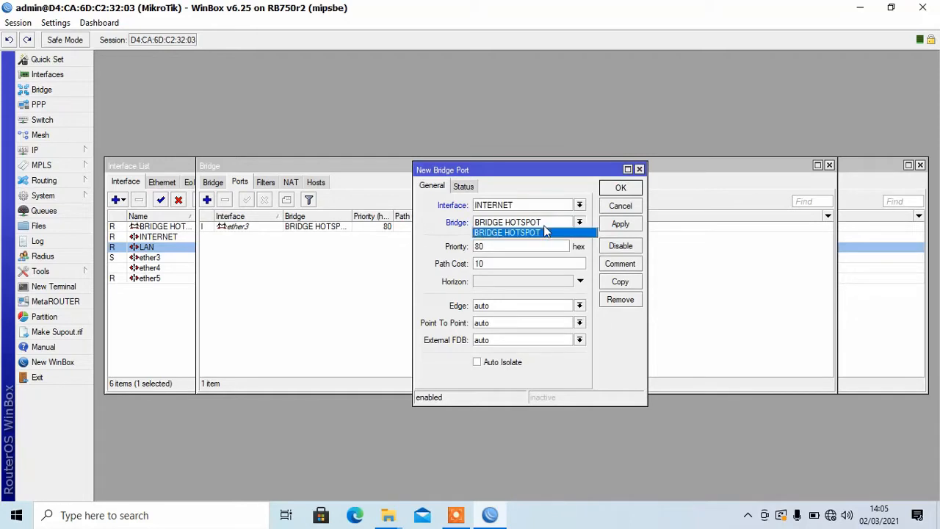
click(544, 232)
click(580, 206)
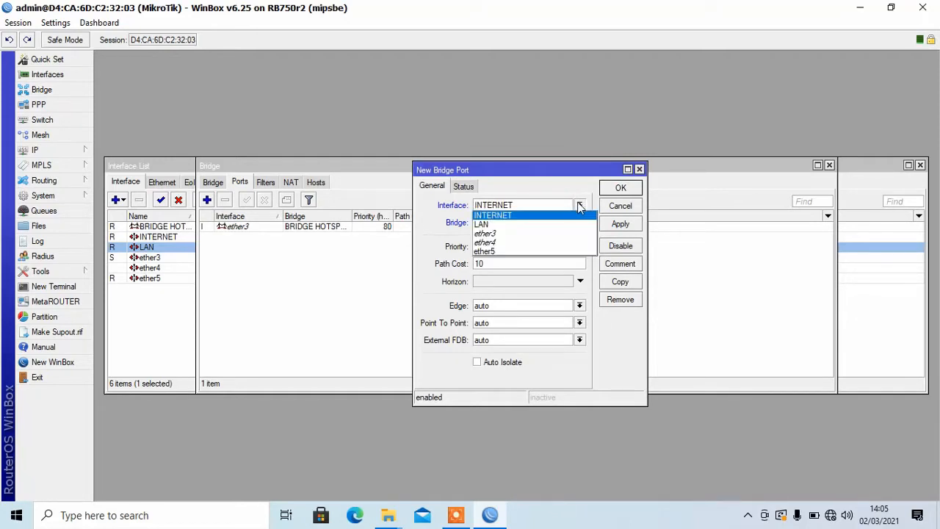
click(535, 241)
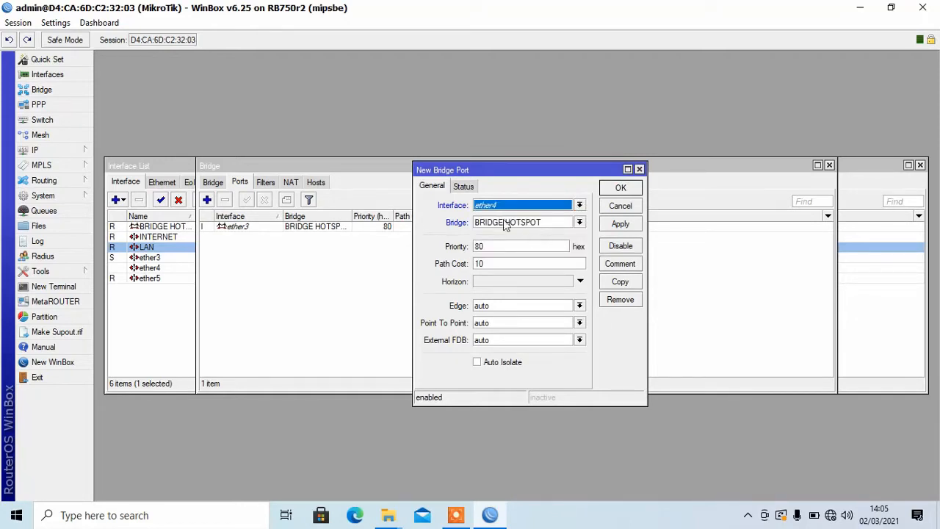
click(628, 227)
click(620, 188)
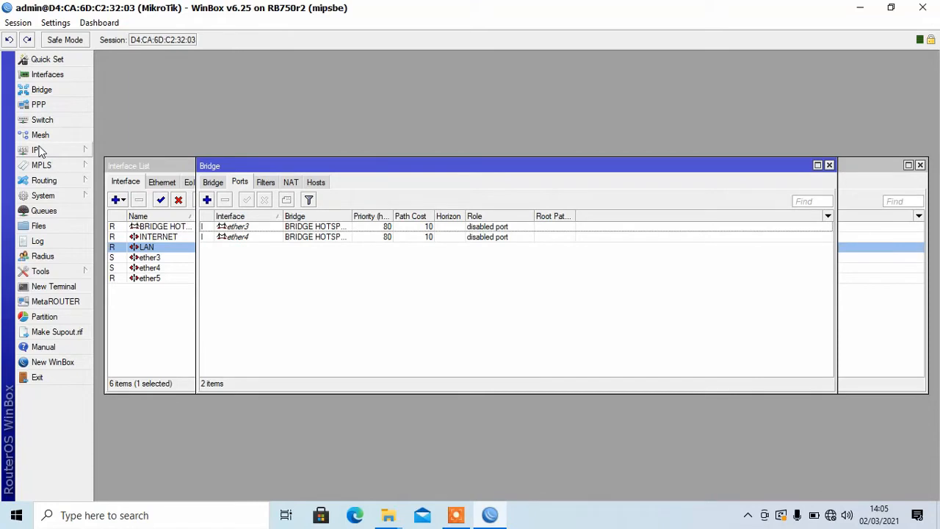
Step: Add ether5 as a third BRIDGE HOTSPOT port and close the Bridge window
click(211, 201)
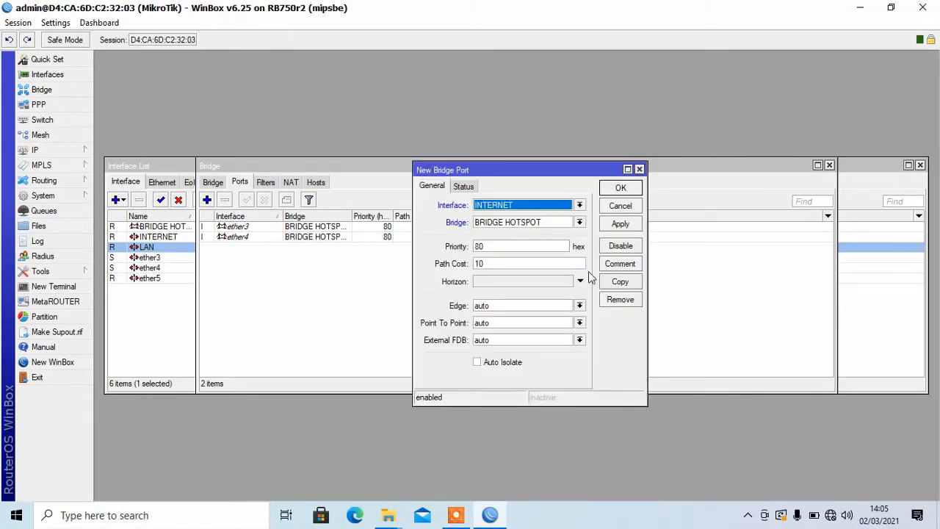
click(580, 205)
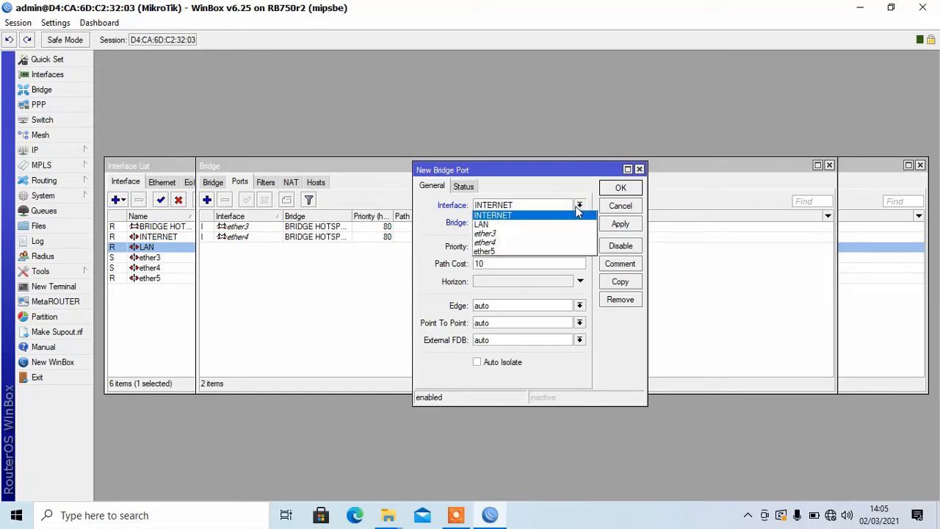
click(520, 252)
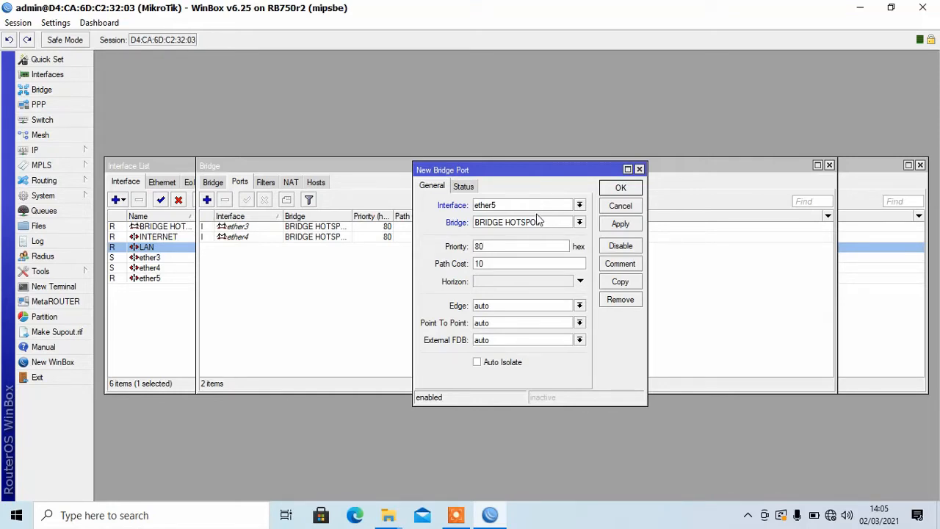
click(621, 223)
click(621, 188)
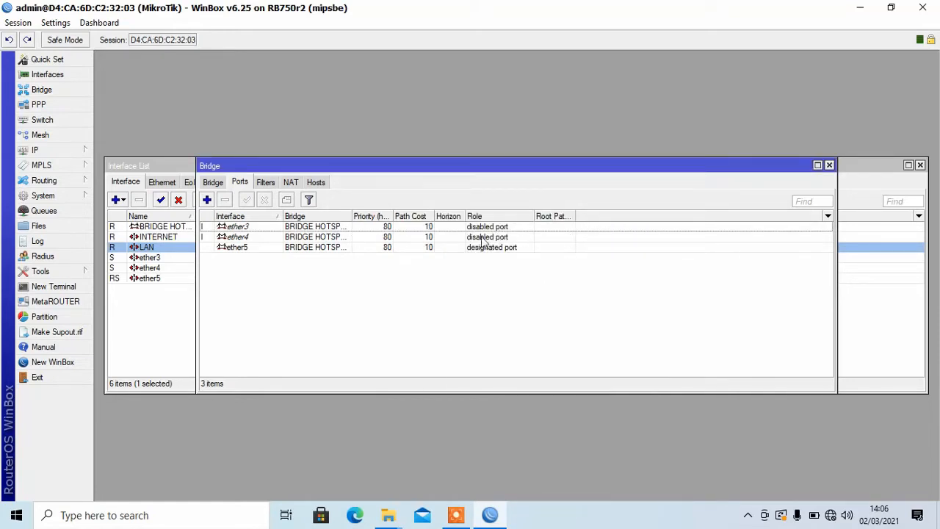
click(830, 166)
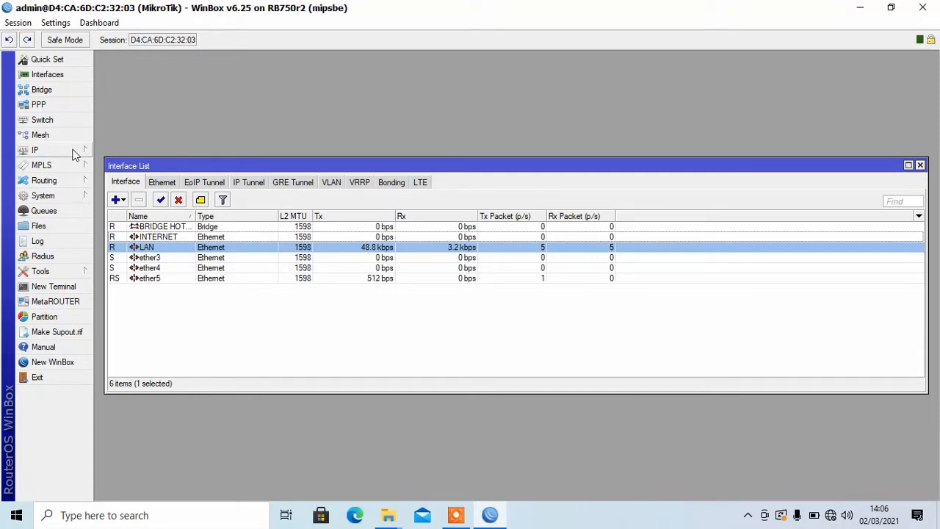
Step: Add IP address 192.168.1.2/24 on the LAN interface
click(69, 152)
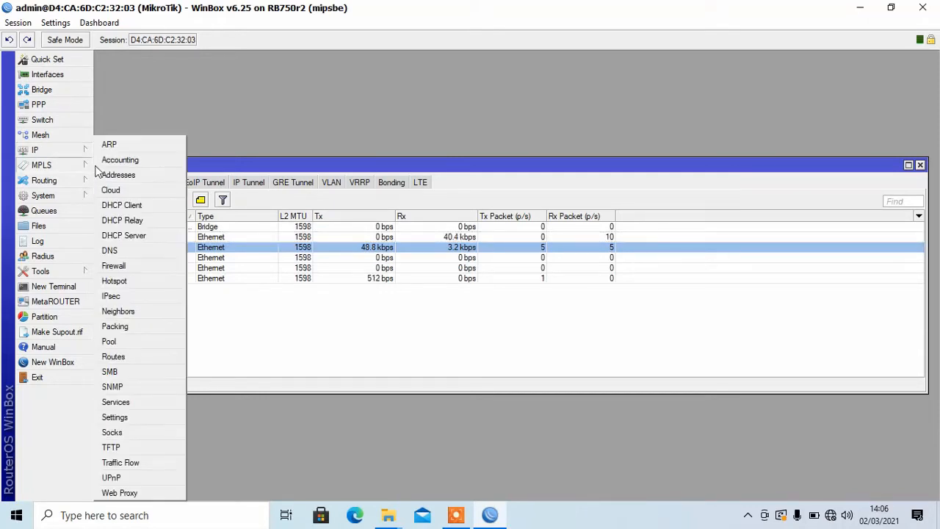
click(119, 175)
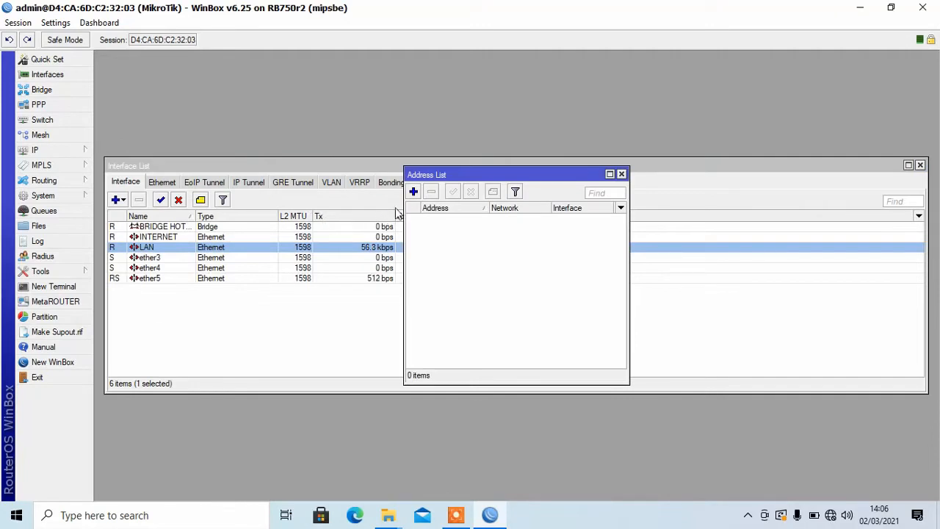
click(414, 192)
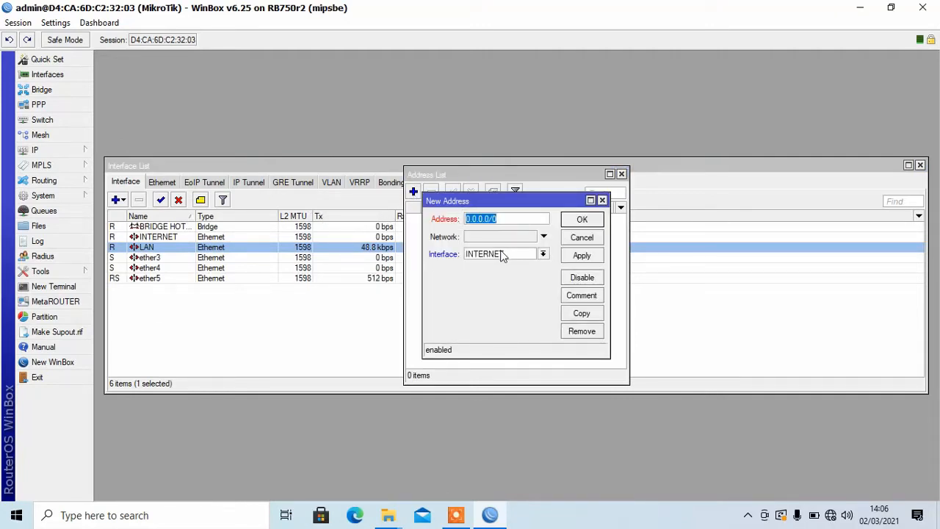
text(192.168.1.2/2)
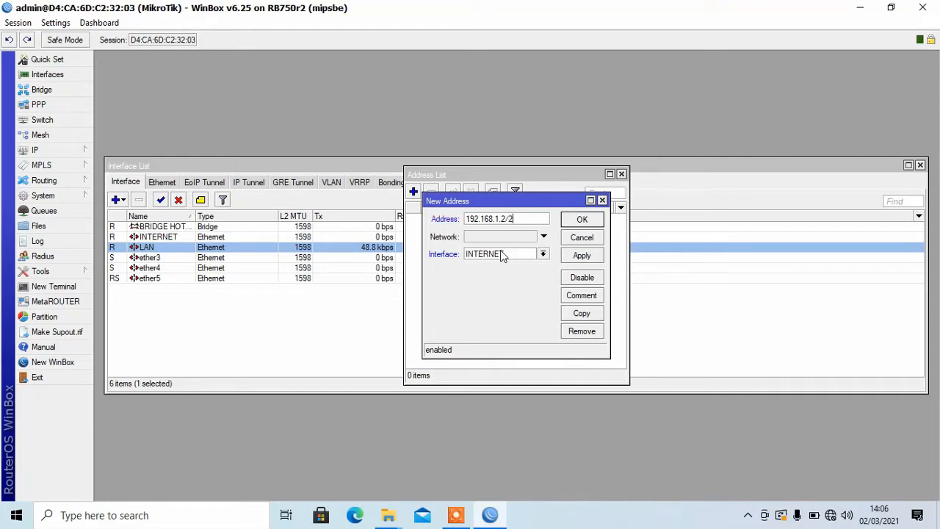
text(4)
click(544, 254)
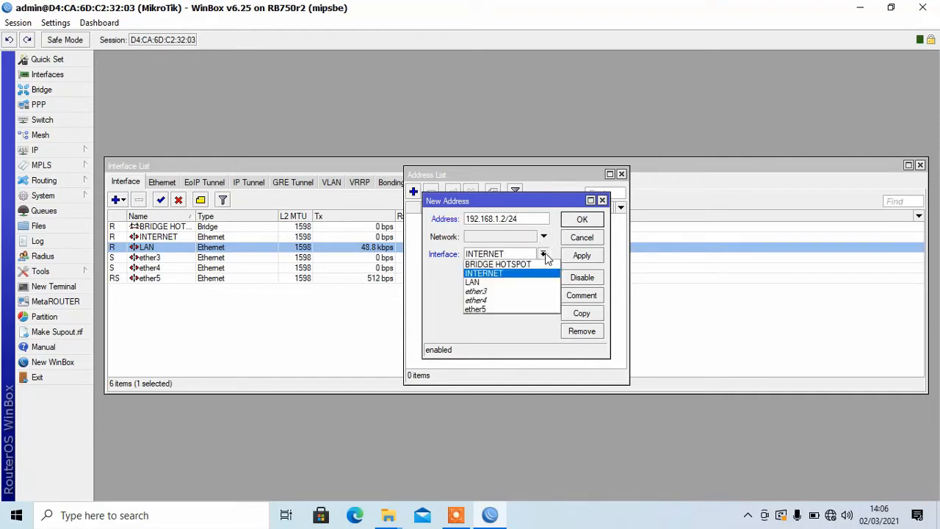
click(514, 284)
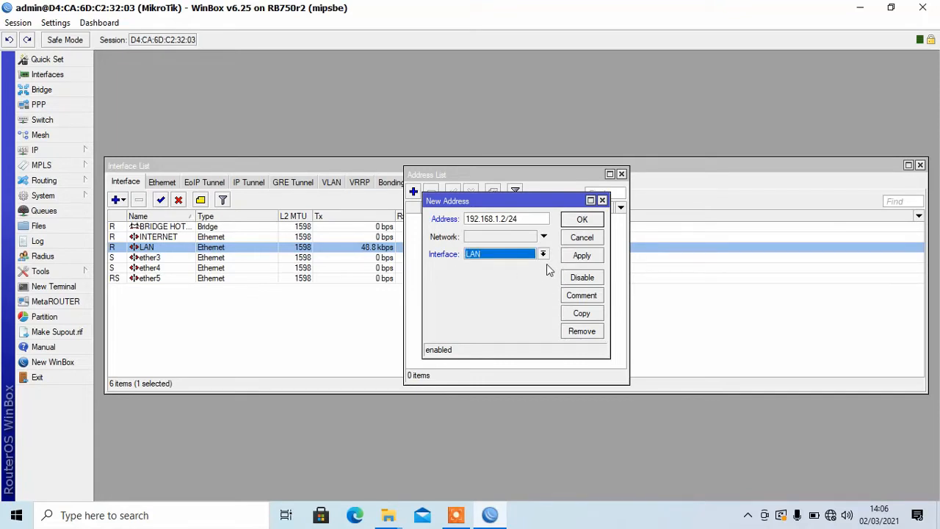
click(581, 259)
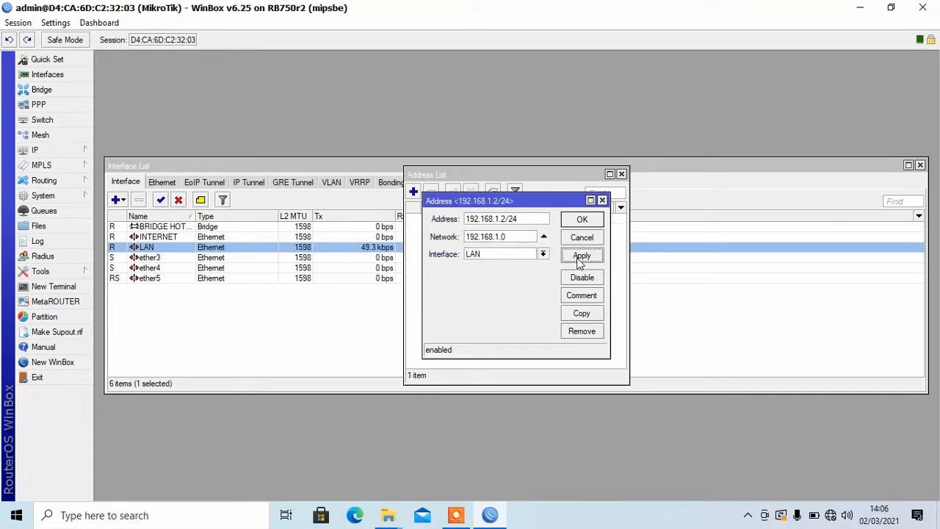
click(583, 220)
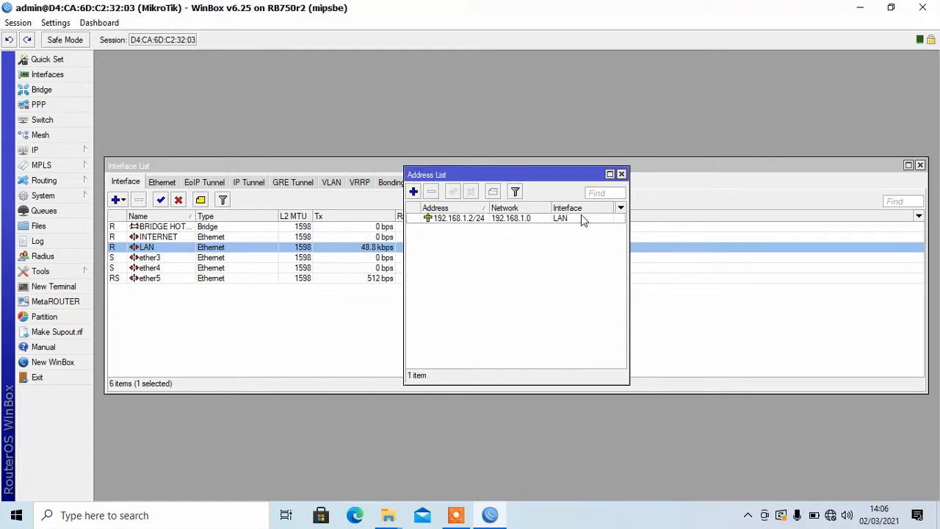
Step: Add IP address 192.168.2.2/24 on the BRIDGE HOTSPOT interface
click(416, 192)
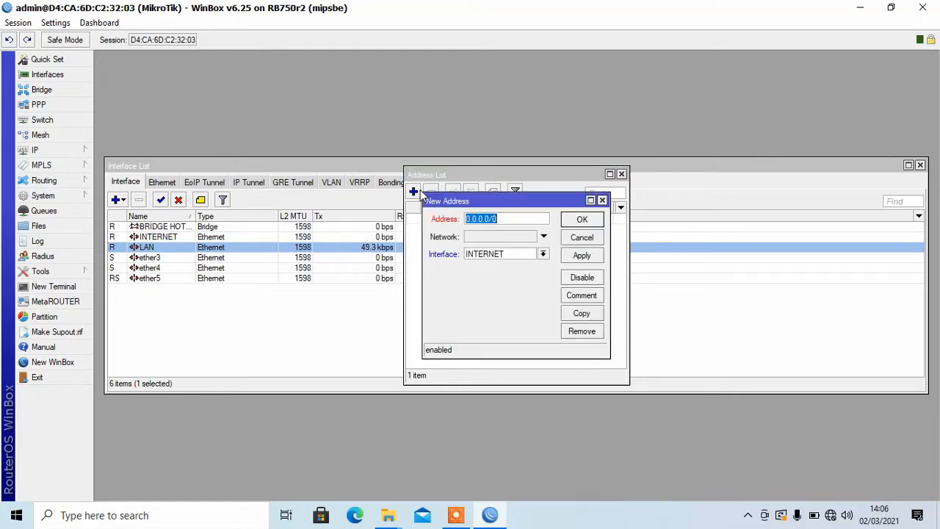
text(192.168.)
text(2.)
text(2)
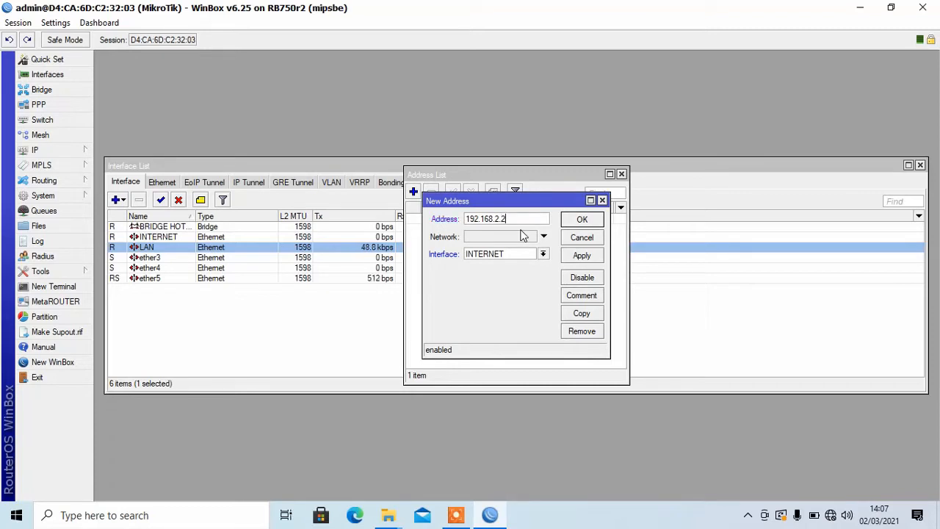
text(/24)
click(544, 255)
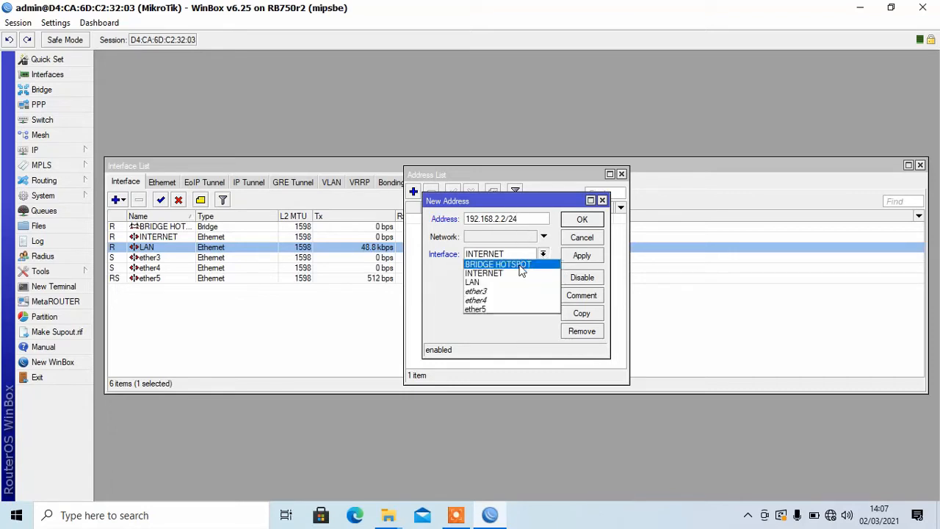
click(520, 264)
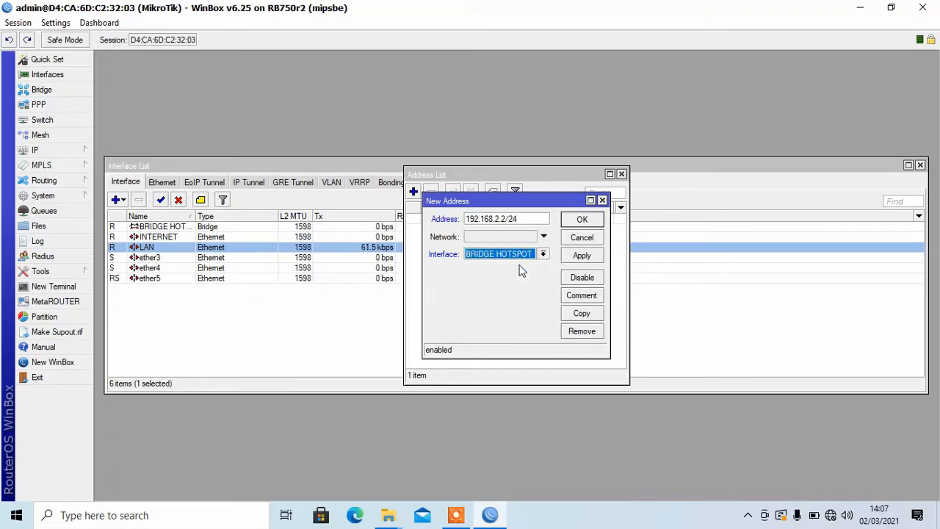
click(584, 259)
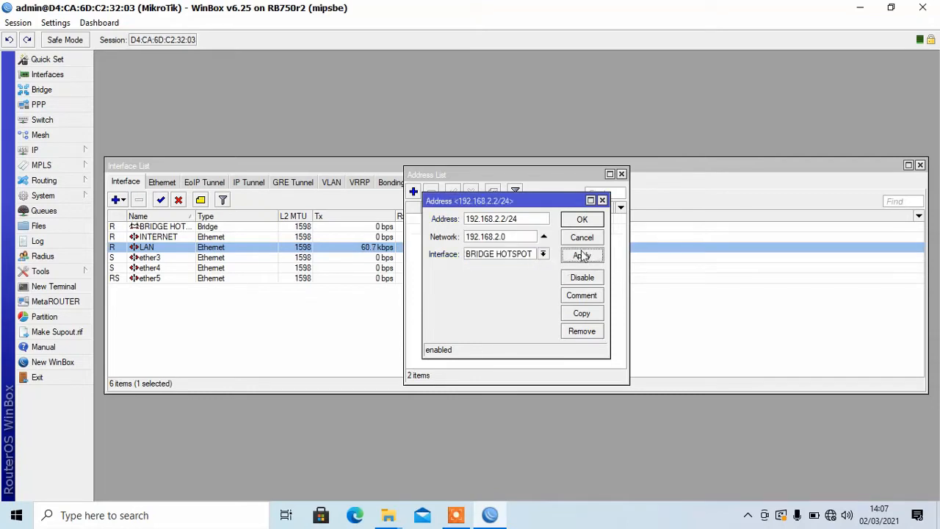
click(581, 221)
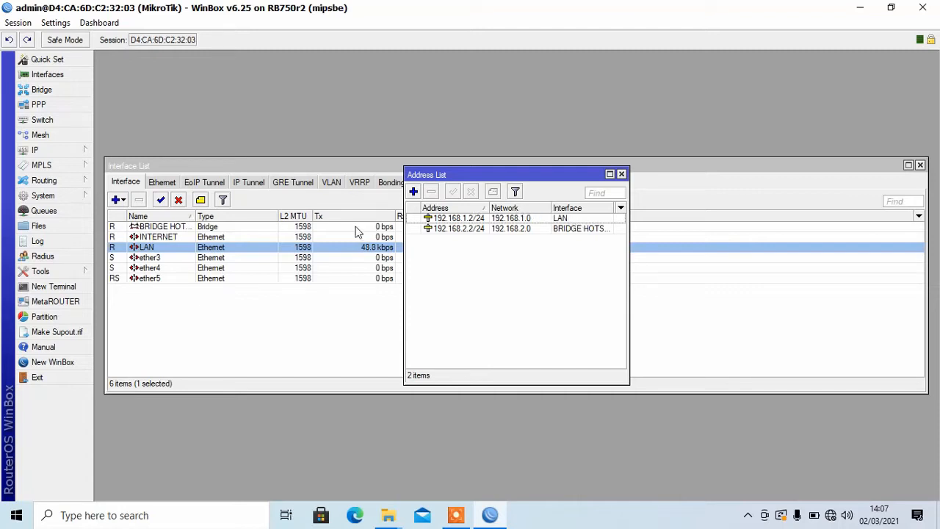
click(49, 156)
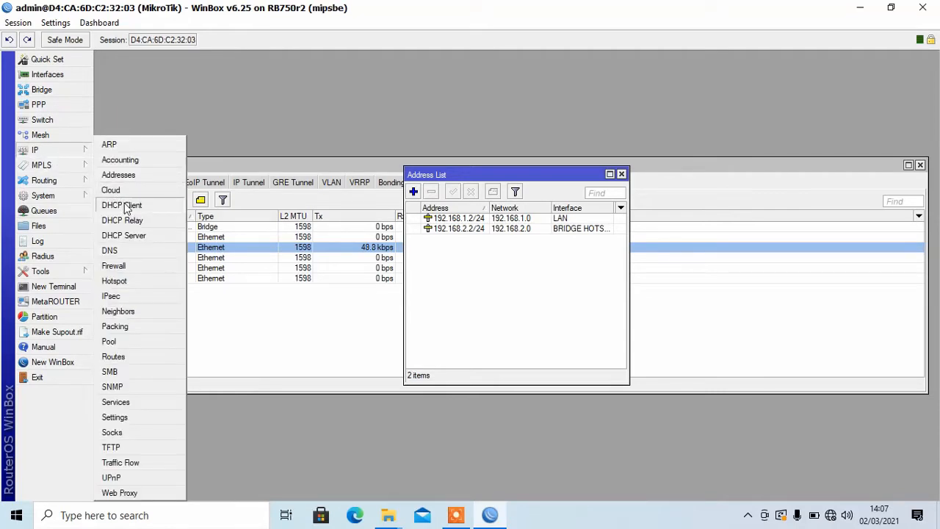
Step: Create a DHCP client on the INTERNET interface with default settings
click(125, 207)
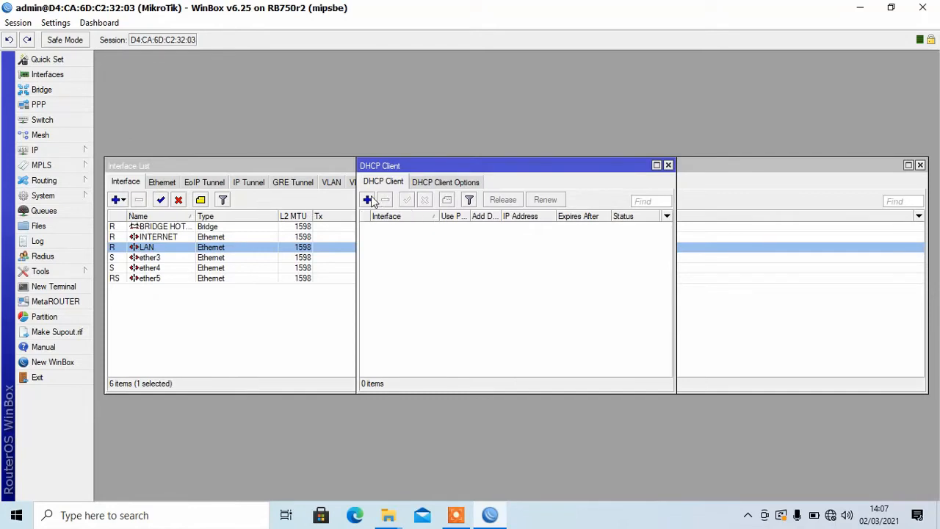
click(368, 200)
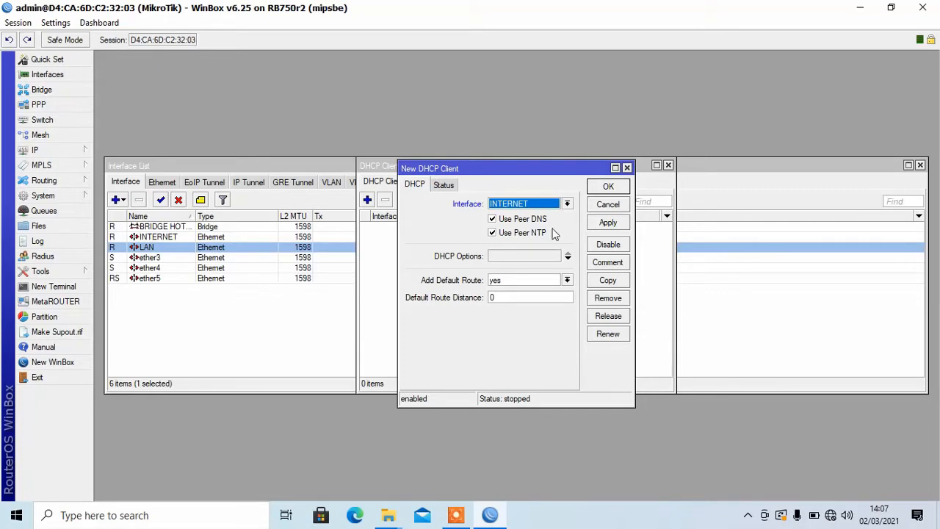
click(608, 223)
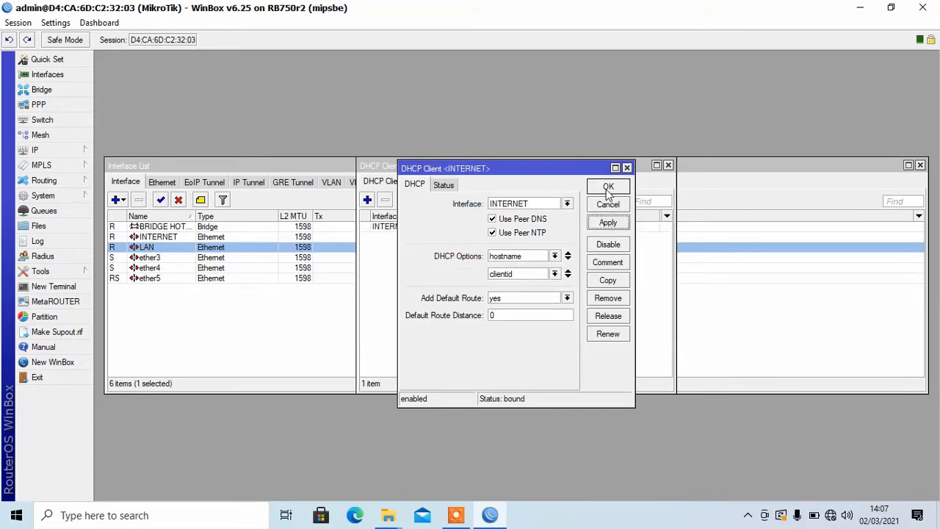
click(608, 187)
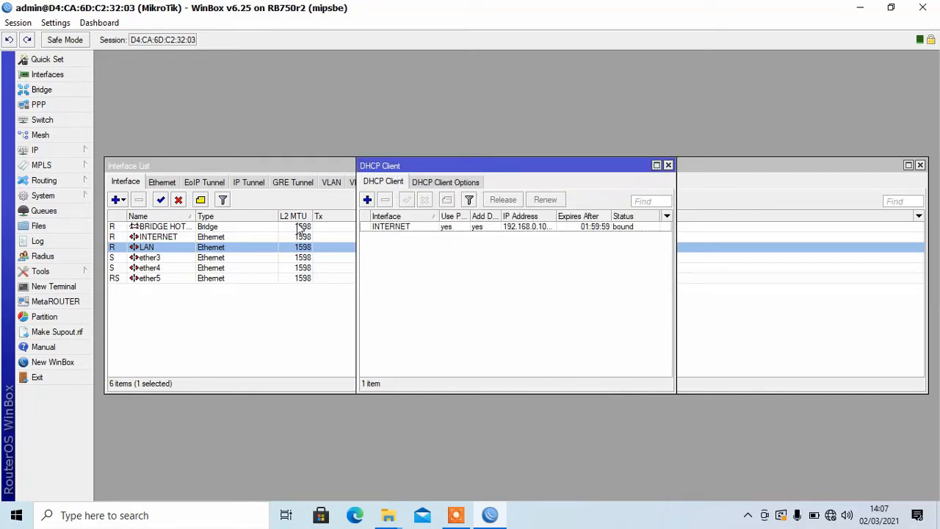
Step: Set the router's DNS servers to 8.8.8.8 and 8.8.4.4 with remote requests allowed
click(37, 150)
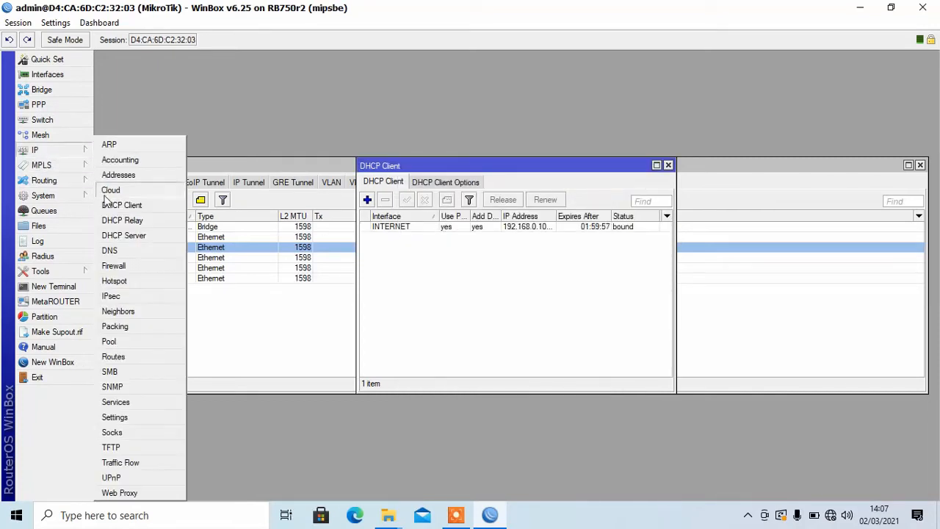
click(130, 250)
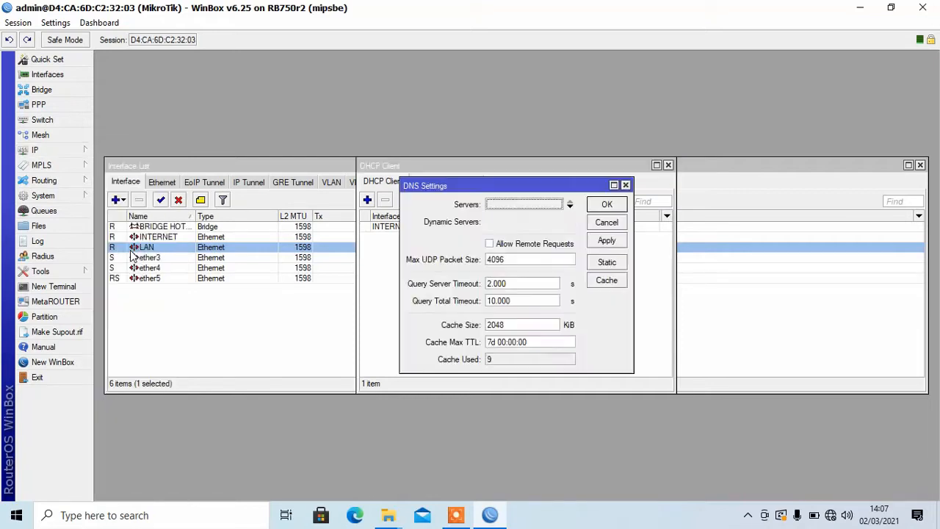
click(507, 204)
text(88)
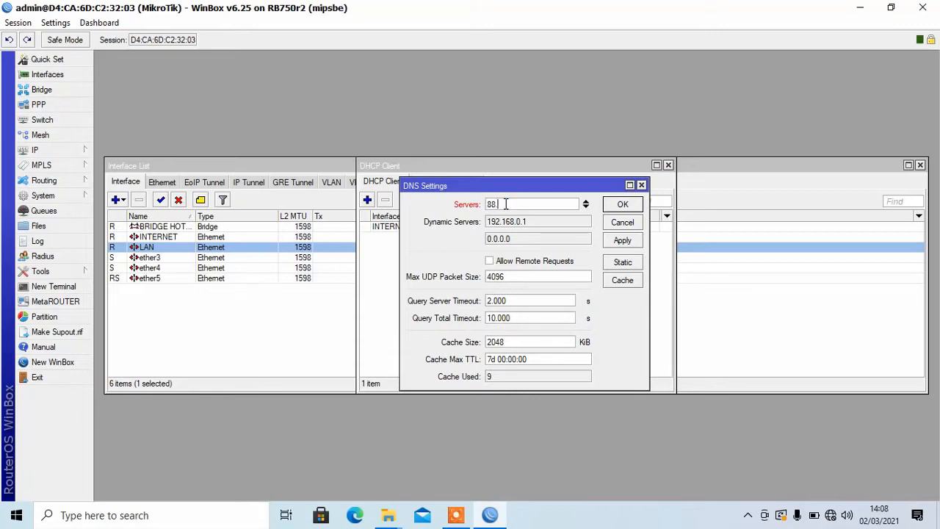
text(.8.)
key(BackSpace)
text(.8.8.8)
click(587, 208)
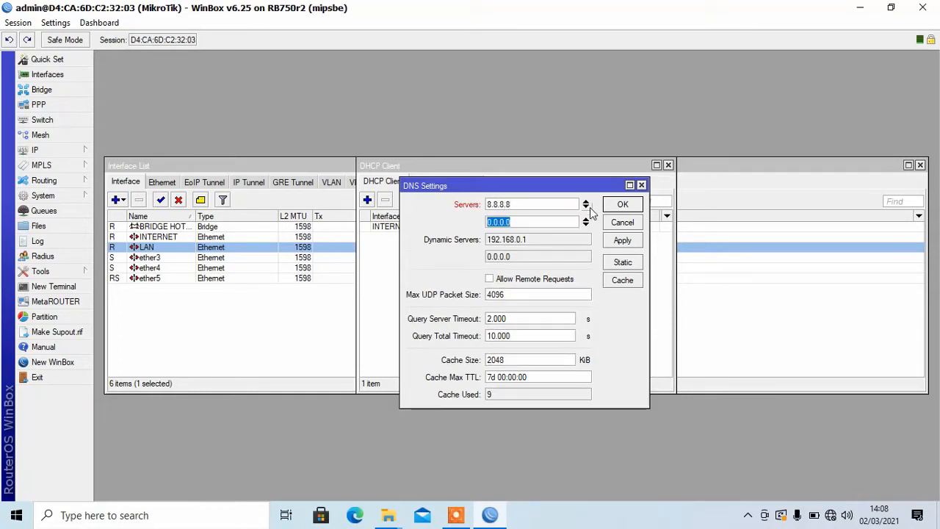
text(8.8.)
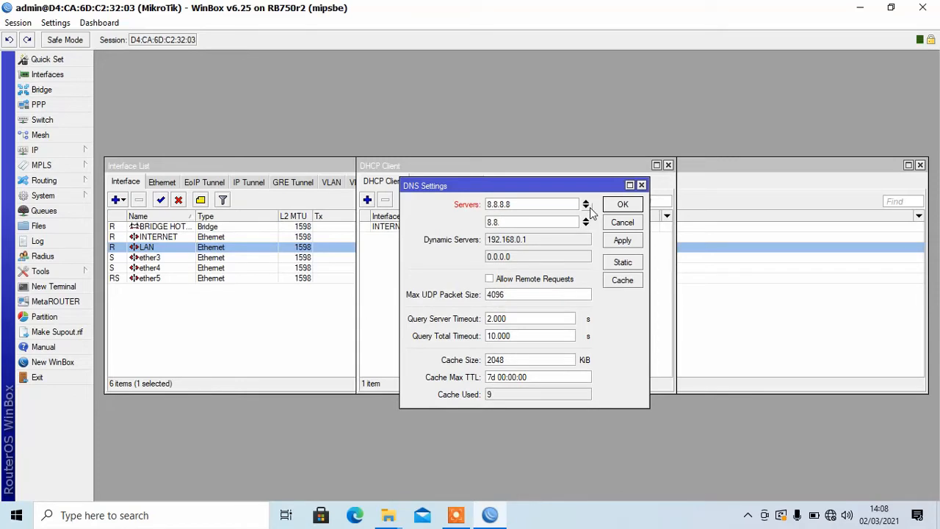
text(4.4)
click(490, 280)
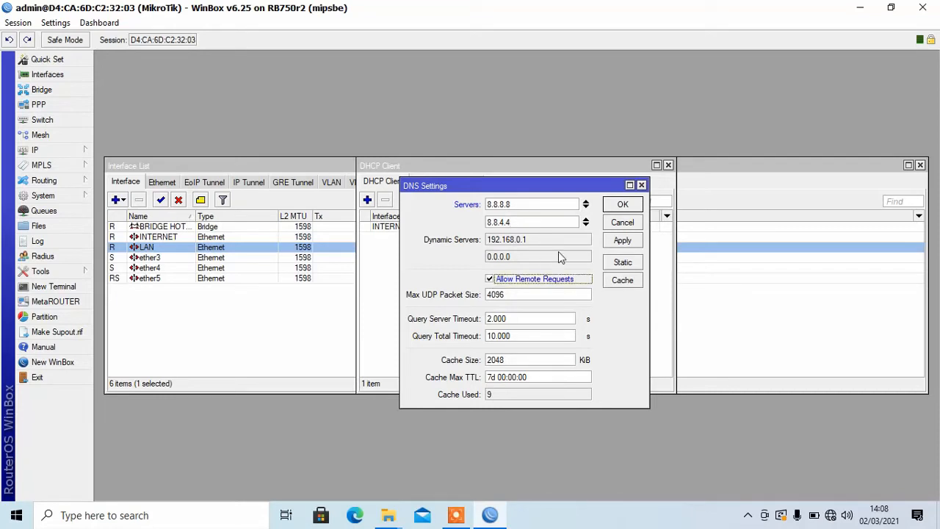
click(622, 242)
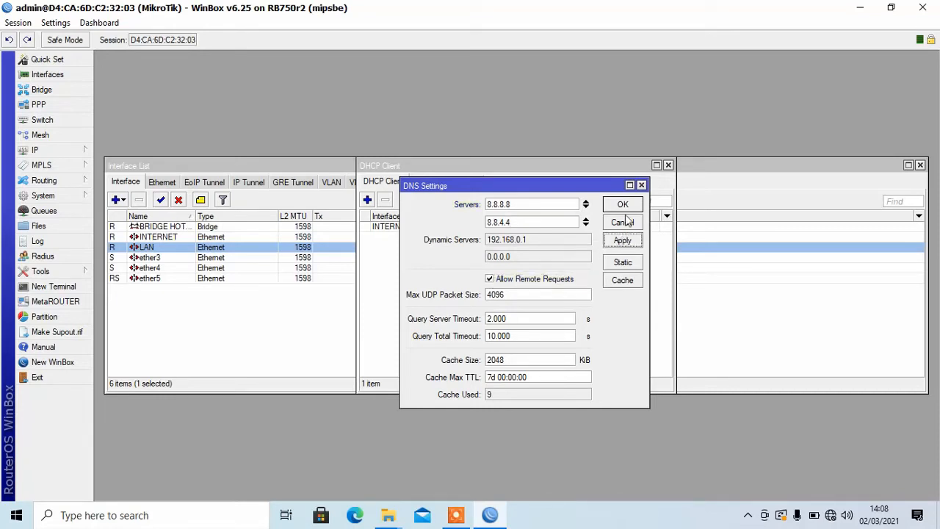
click(622, 205)
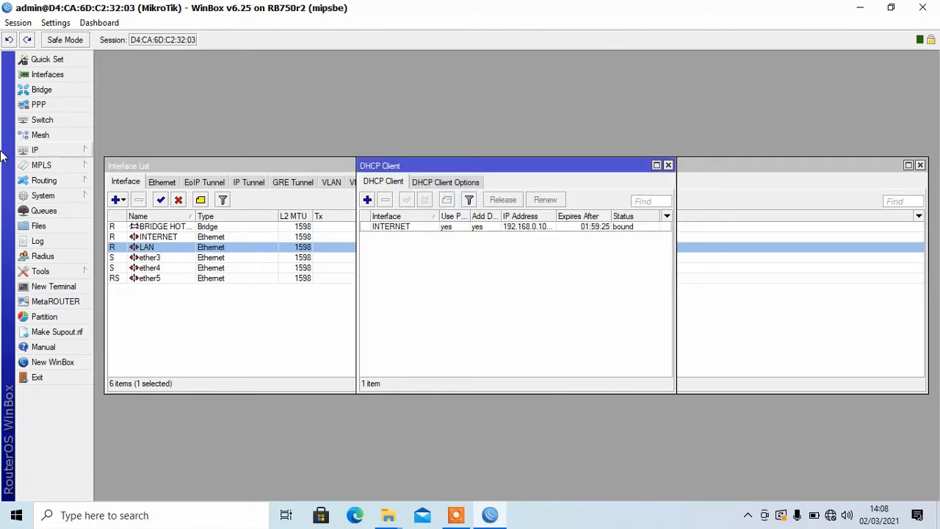
Step: Start DHCP Setup on LAN, accepting network 192.168.1.0/24, gateway 192.168.1.2 and the address pool
click(42, 153)
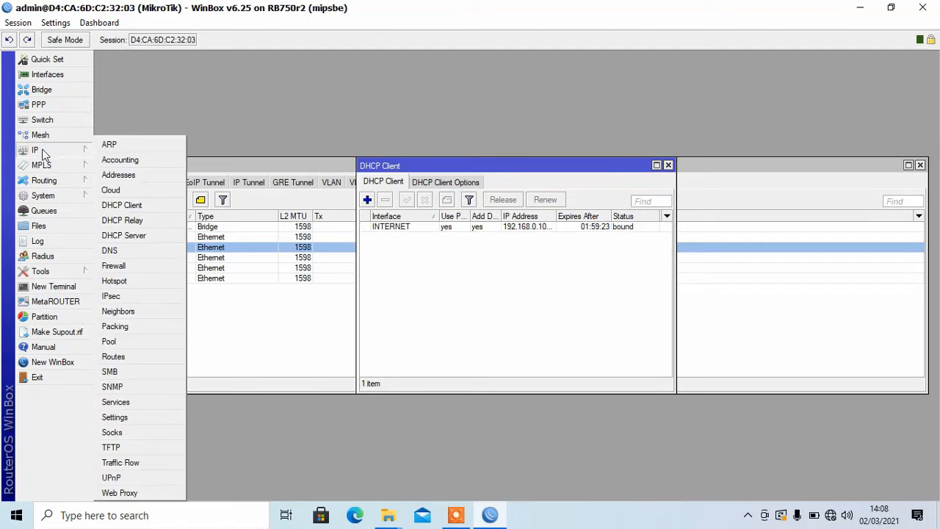
click(150, 241)
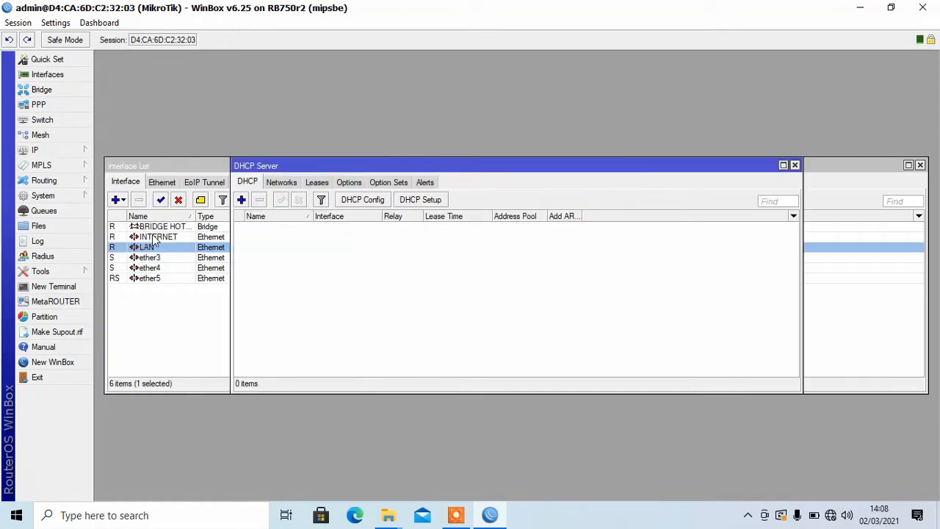
click(434, 201)
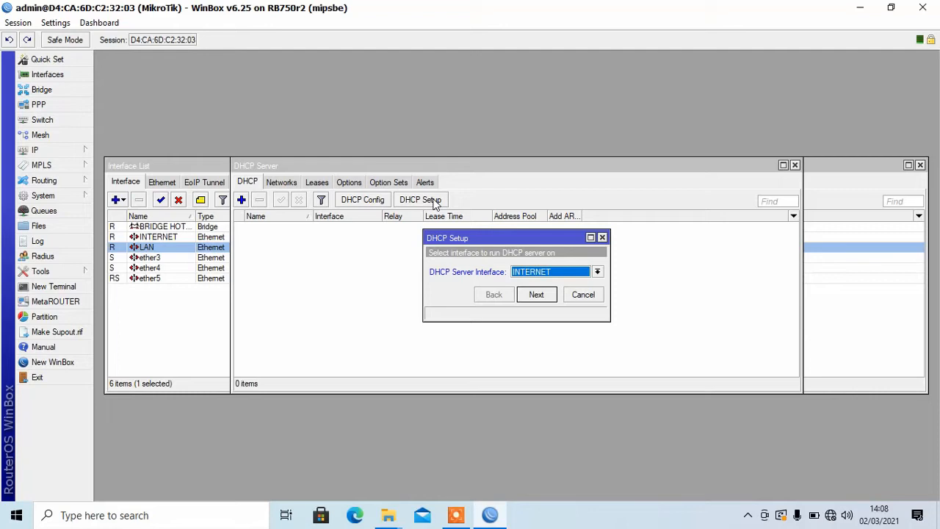
click(434, 204)
click(514, 196)
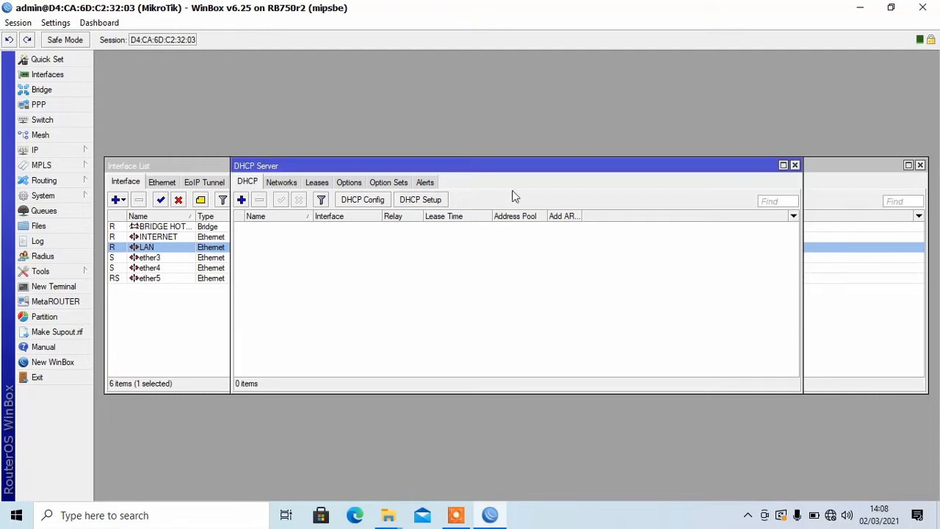
click(437, 204)
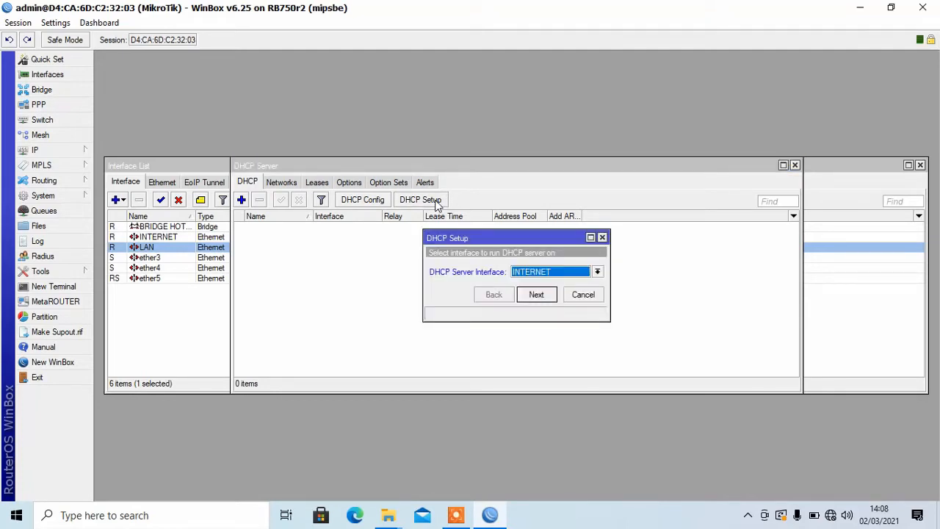
click(551, 273)
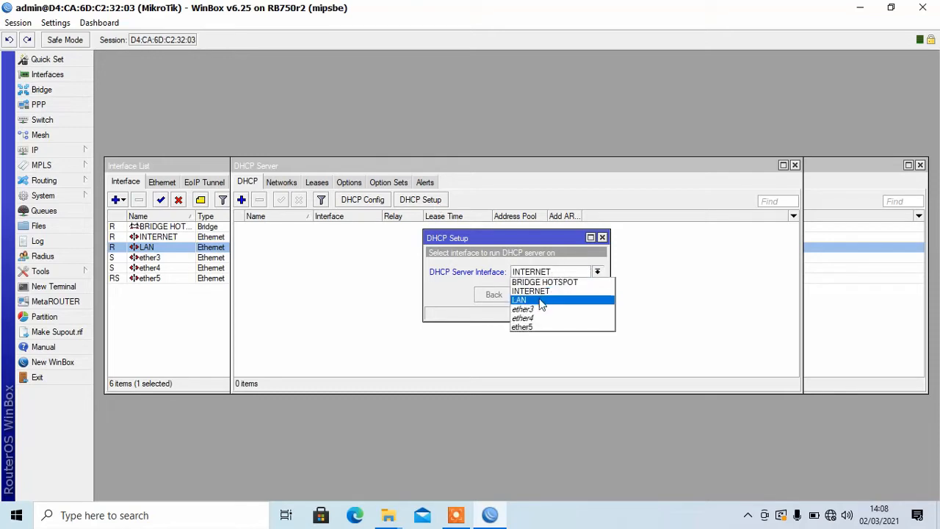
click(541, 301)
click(538, 296)
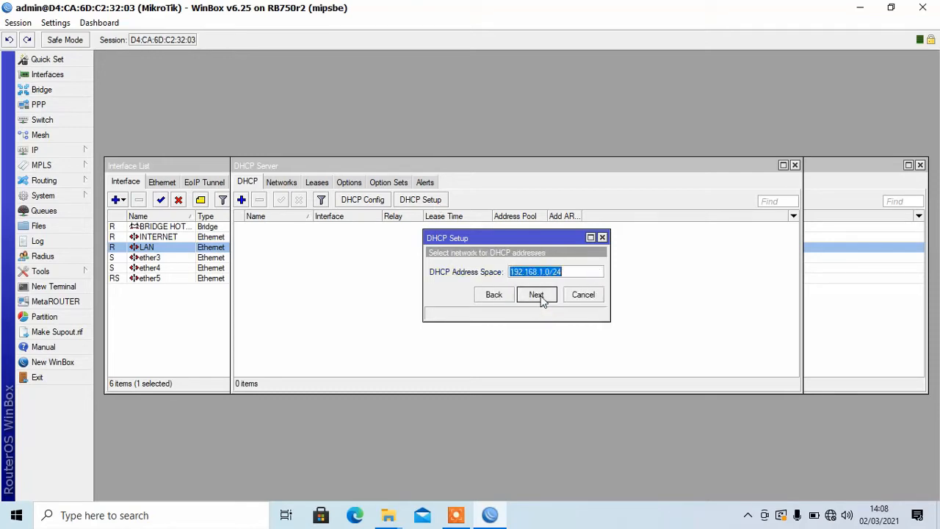
click(537, 295)
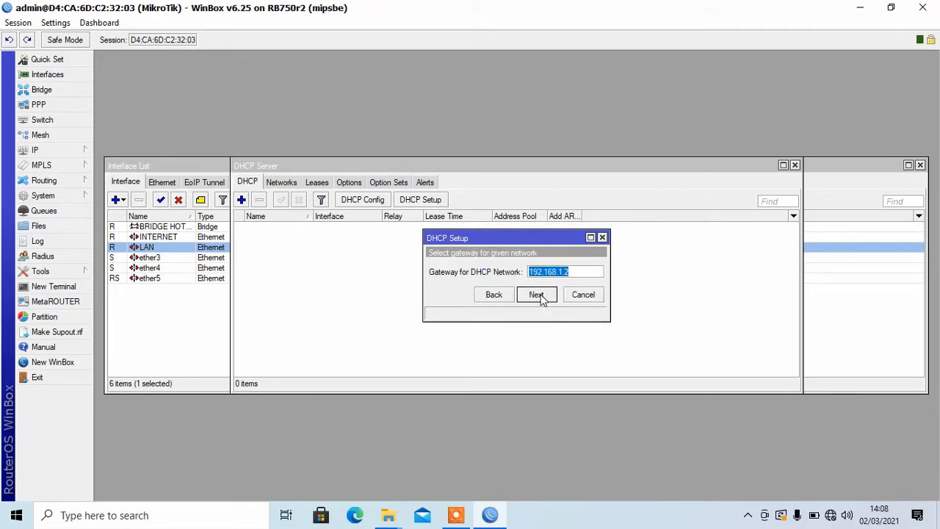
click(537, 295)
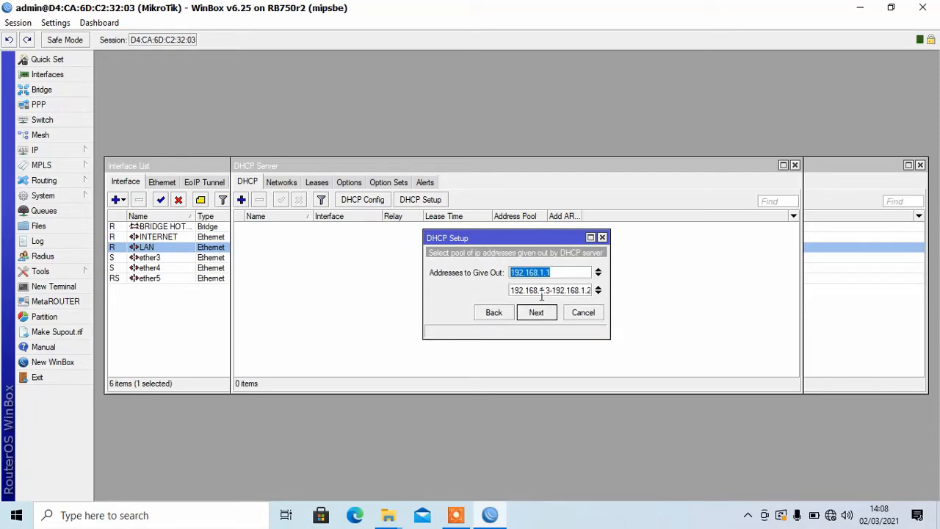
click(531, 315)
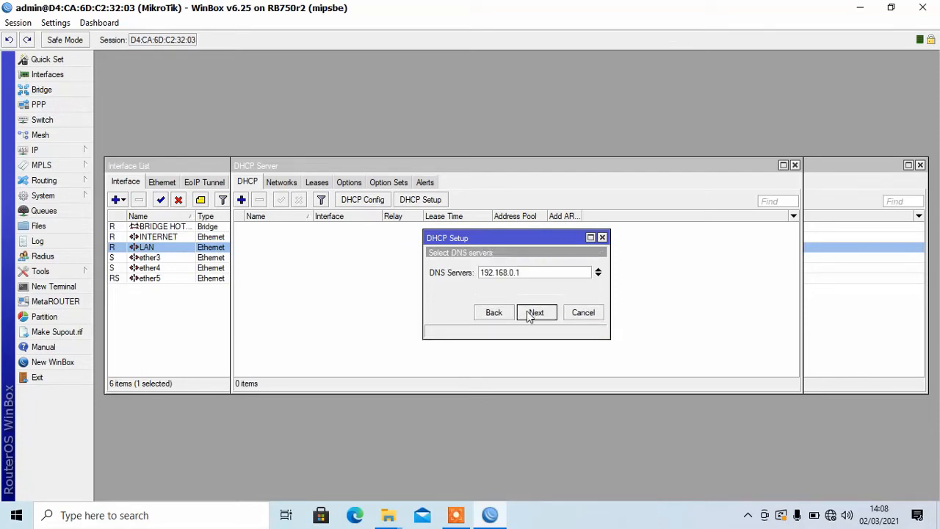
Step: Set the DHCP DNS servers to 8.8.8.8 and 8.8.4.4, keep 3-day leases and finish
double_click(527, 273)
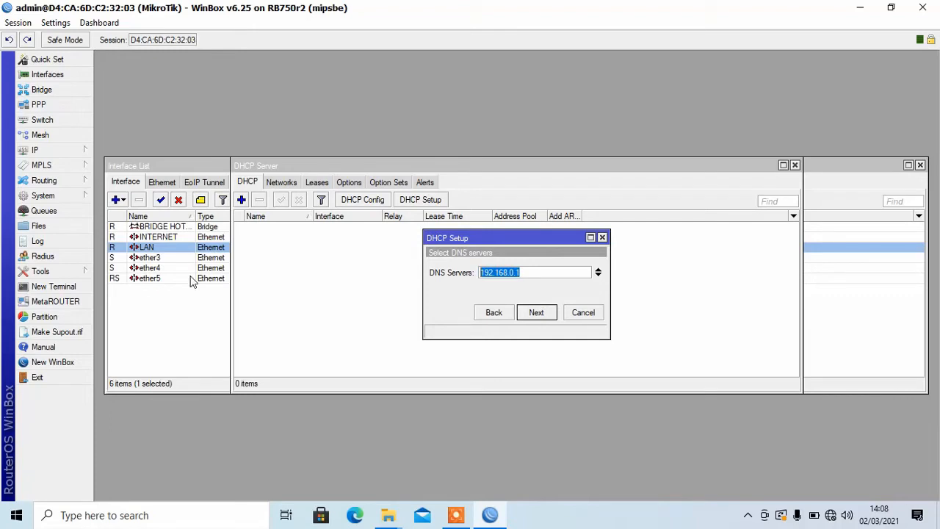
text(8.8.8.8)
click(598, 276)
text(8.8.4.4)
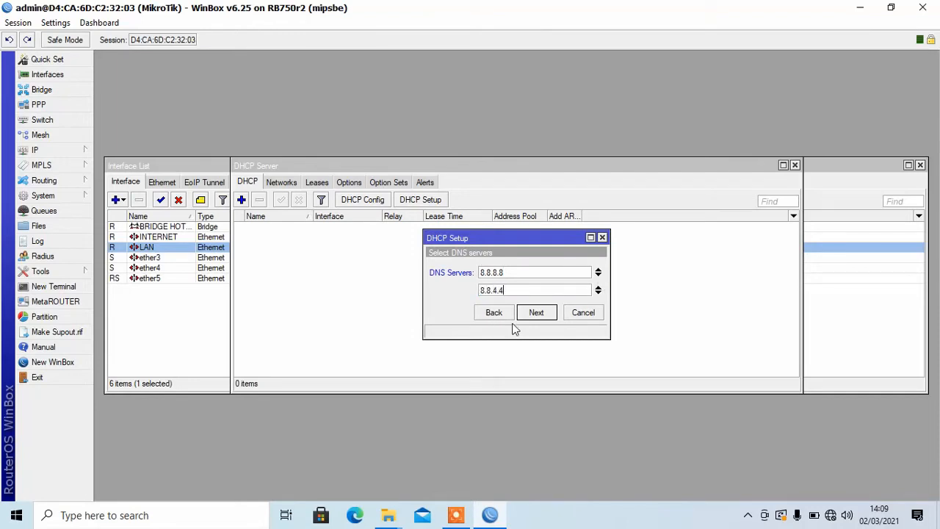
click(536, 313)
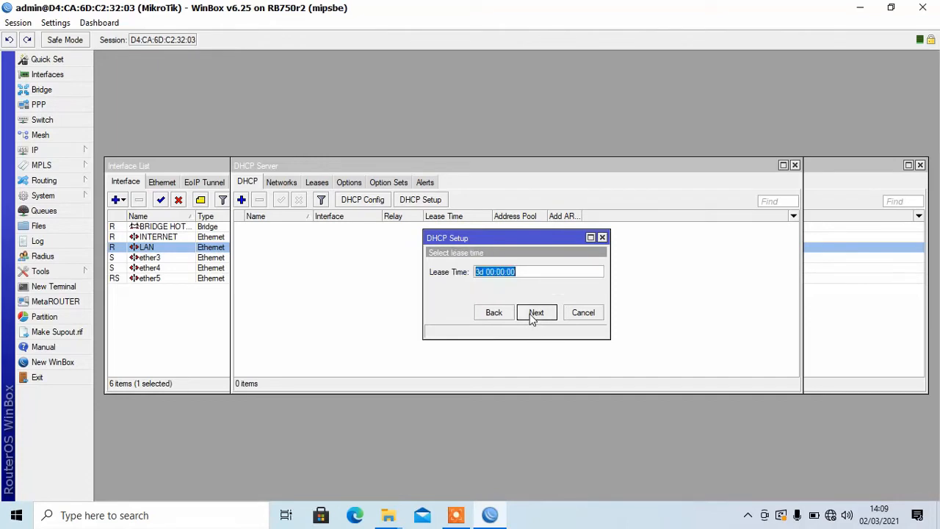
click(534, 314)
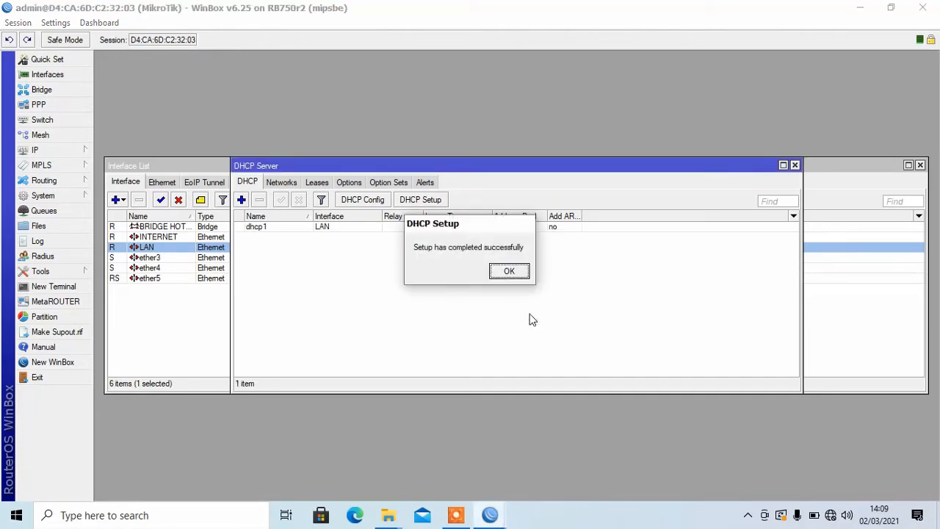
click(509, 272)
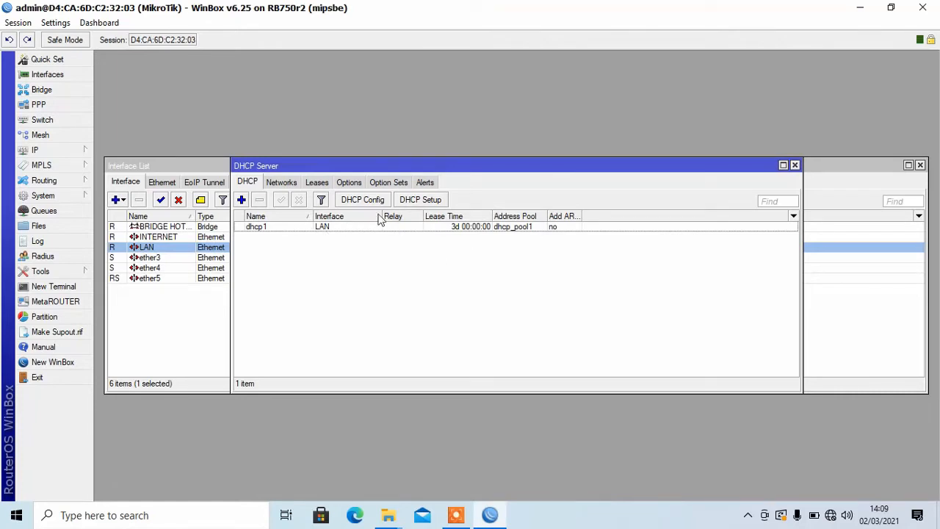
Step: Run DHCP Setup on BRIDGE HOTSPOT, accepting the 192.168.2.0/24 defaults through to completion
click(418, 200)
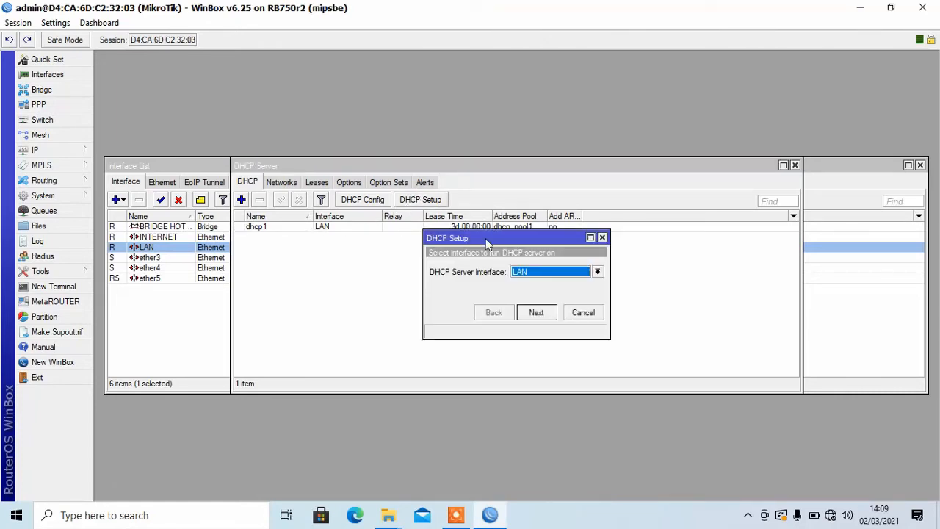
click(551, 273)
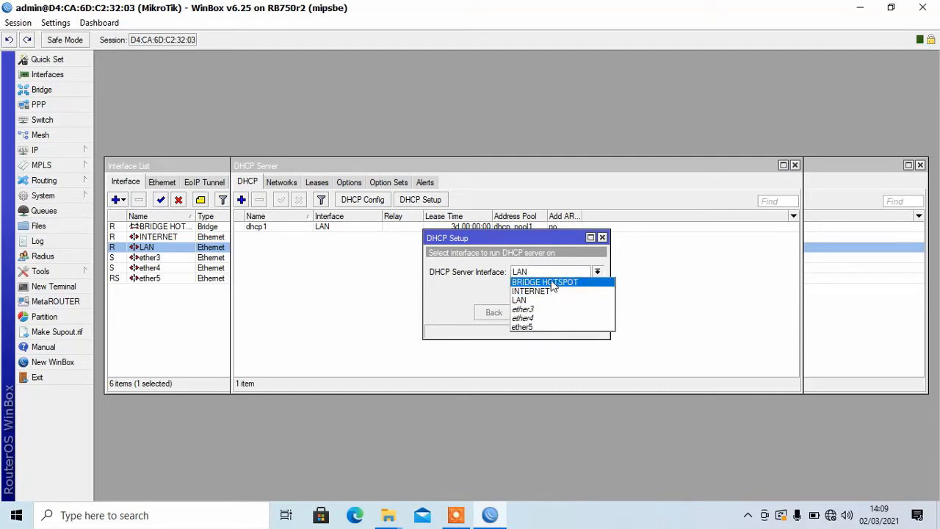
click(553, 282)
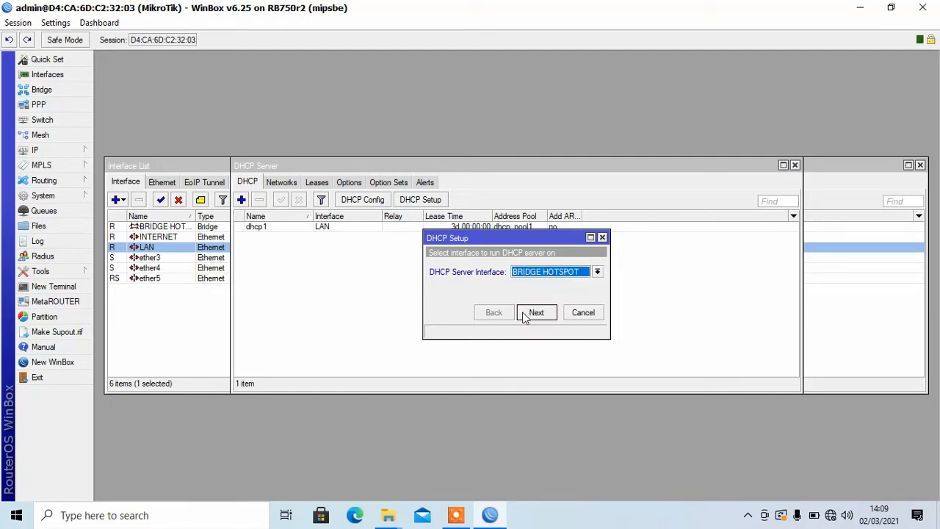
click(536, 314)
click(535, 313)
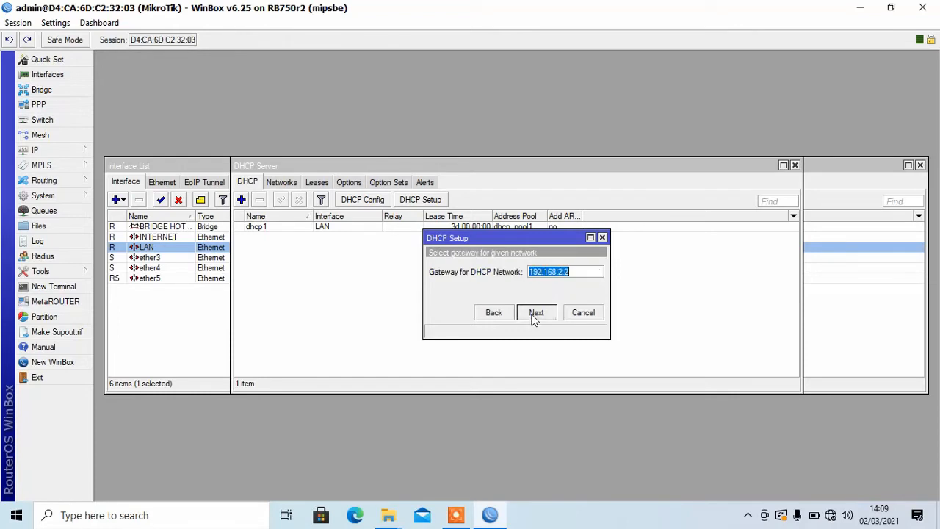
click(535, 314)
click(536, 314)
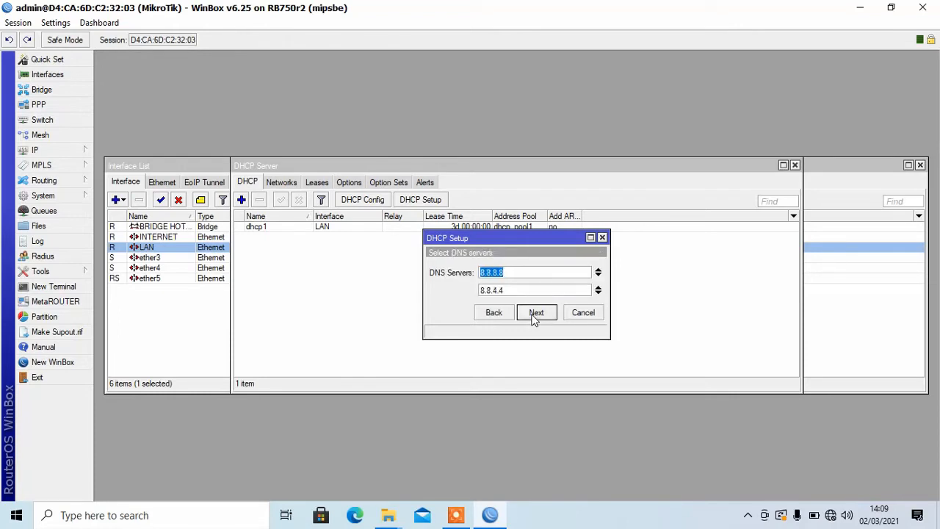
click(536, 313)
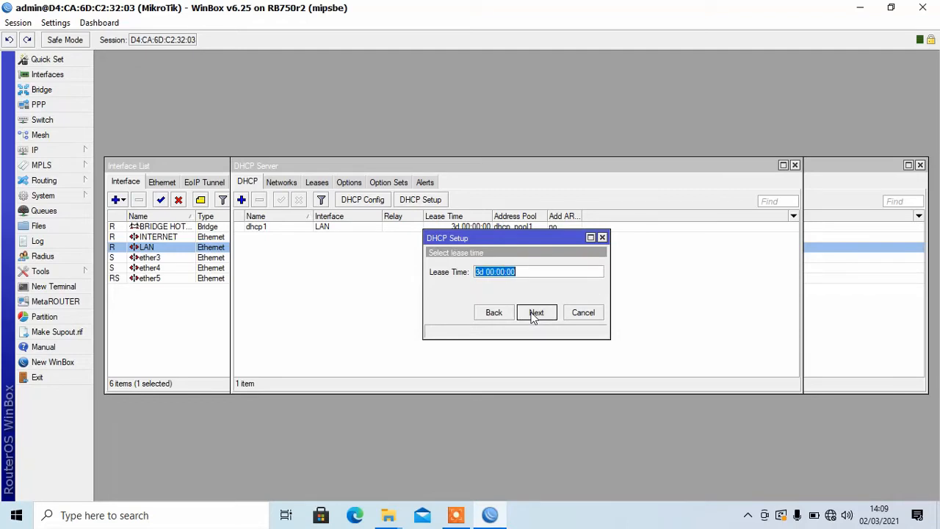
click(535, 314)
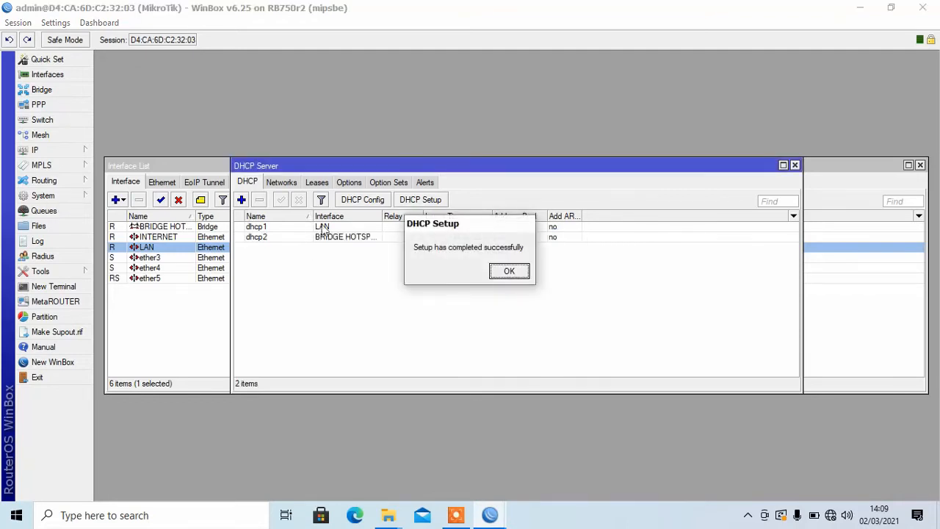
click(509, 274)
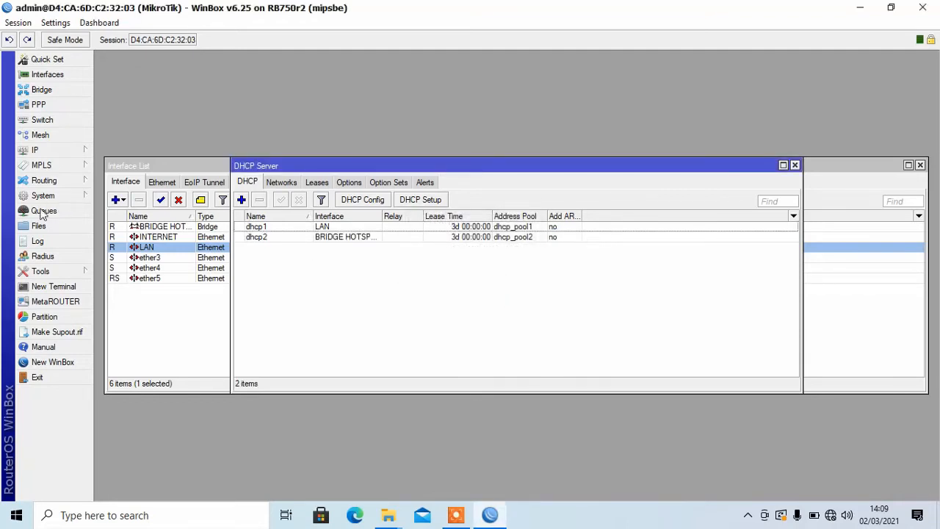
Step: Add a new srcnat NAT rule with action masquerade under IP > Firewall
click(46, 151)
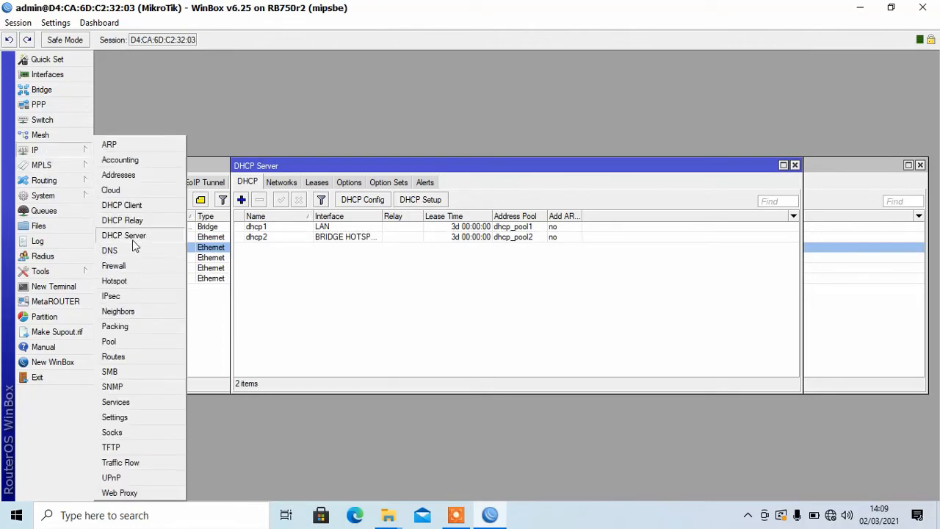
click(119, 266)
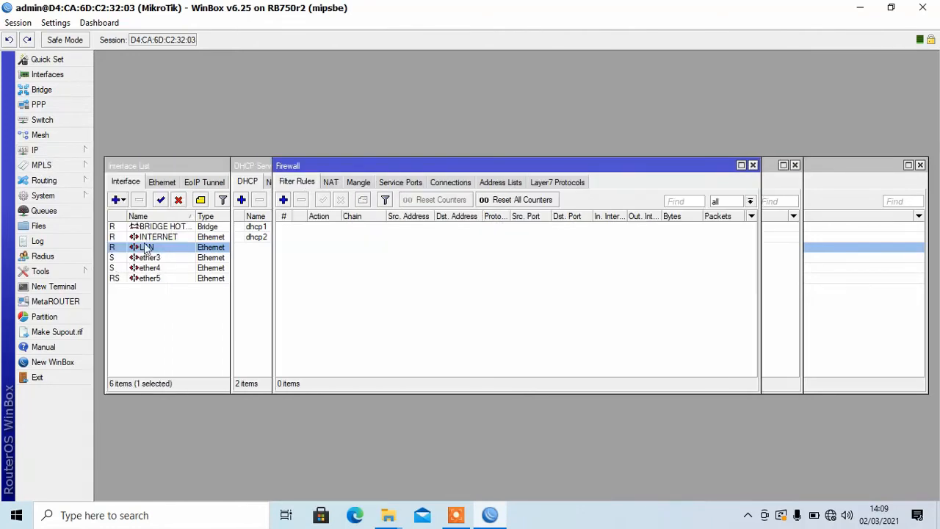
click(332, 183)
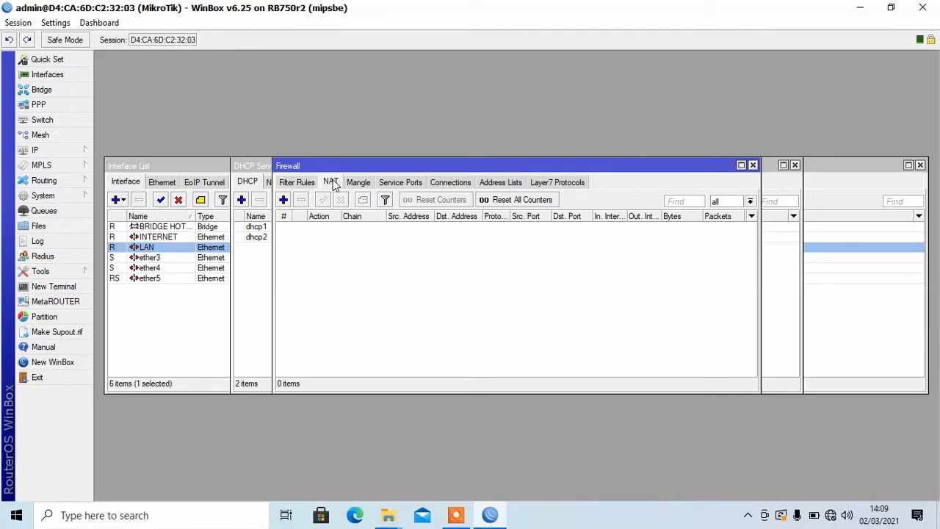
click(282, 200)
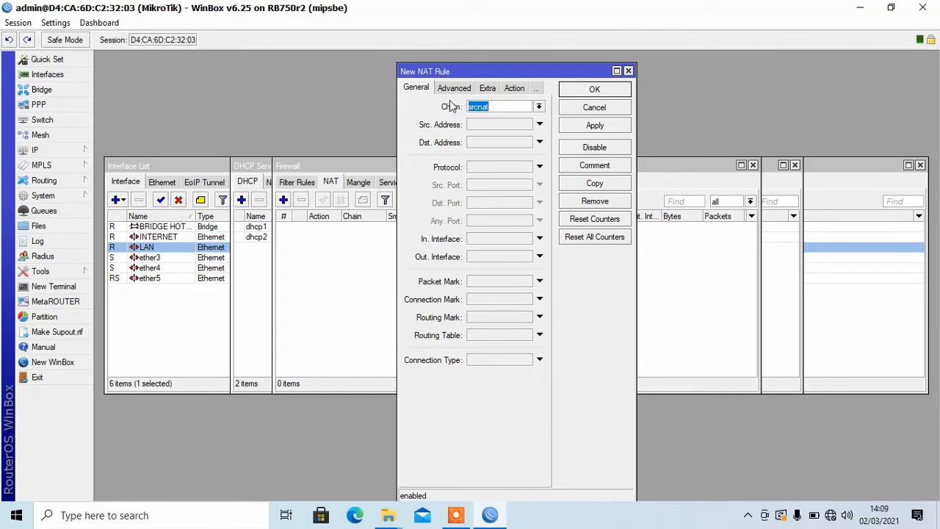
click(512, 89)
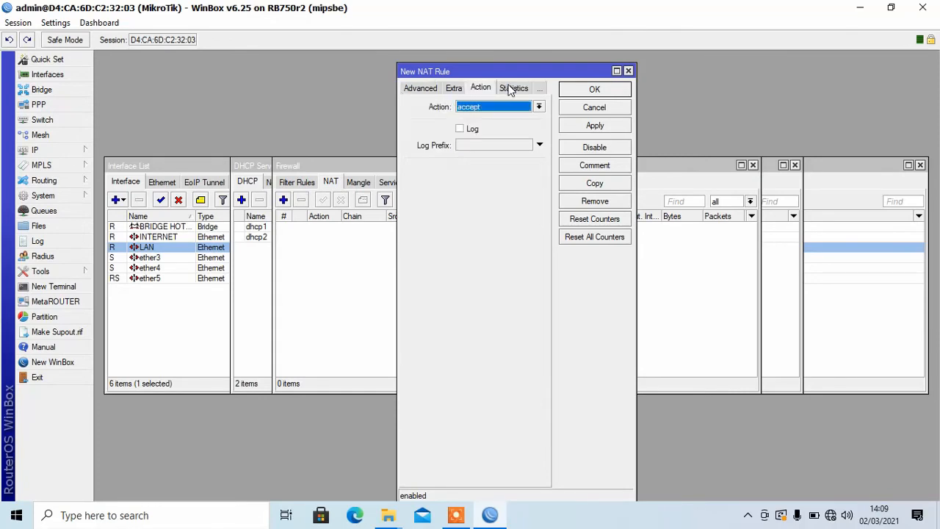
click(491, 109)
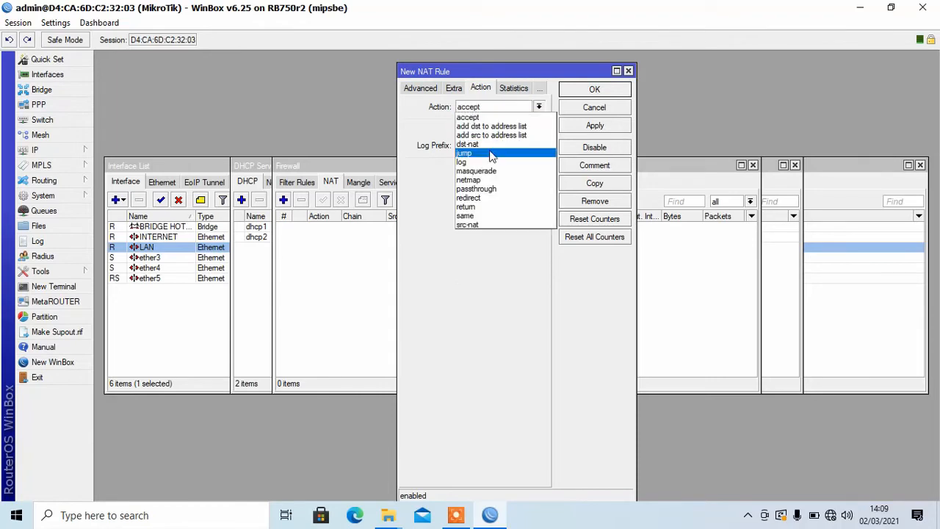
click(479, 171)
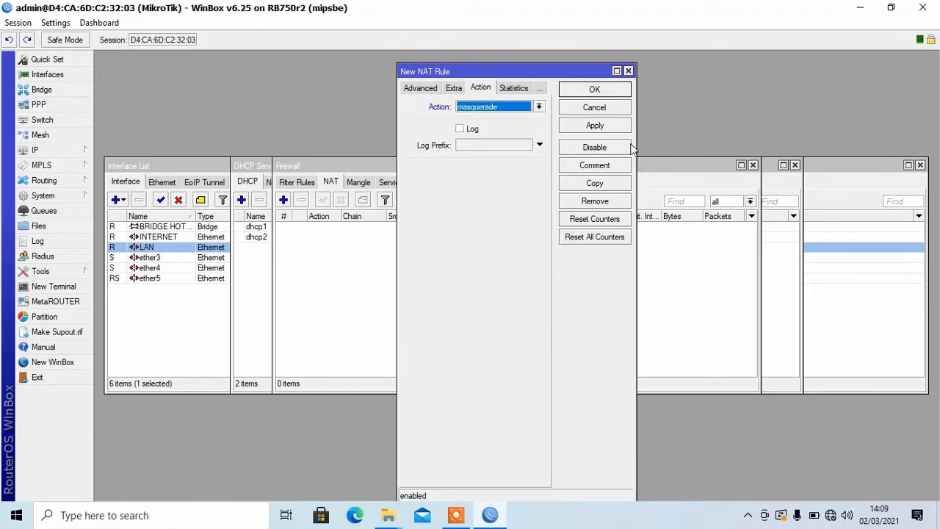
click(592, 126)
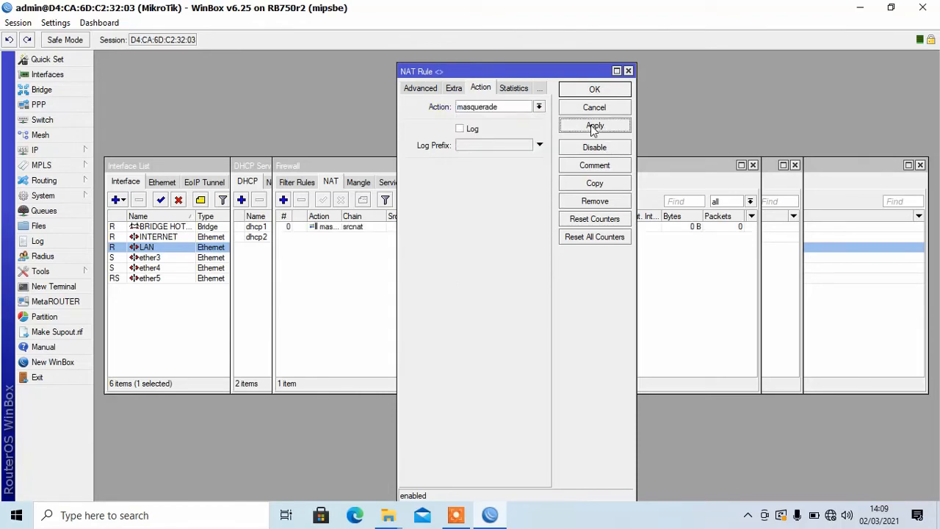
click(592, 90)
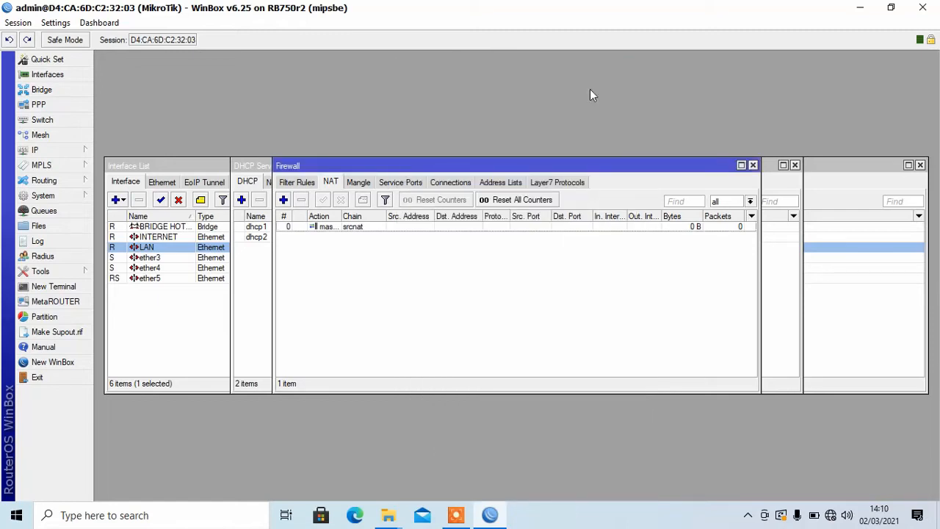
Step: Close the Firewall, DHCP Server, DHCP Client and Address List windows, and allow network discovery
click(753, 165)
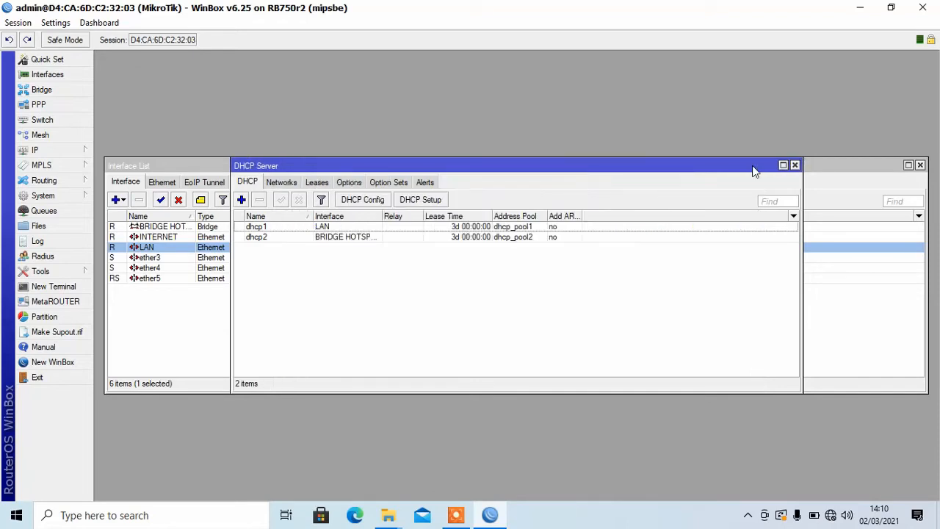
click(795, 165)
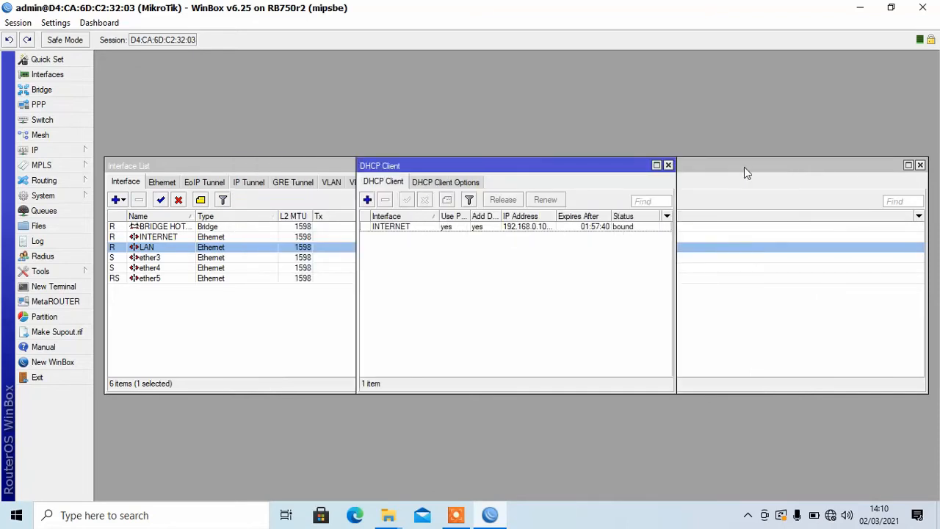
click(668, 166)
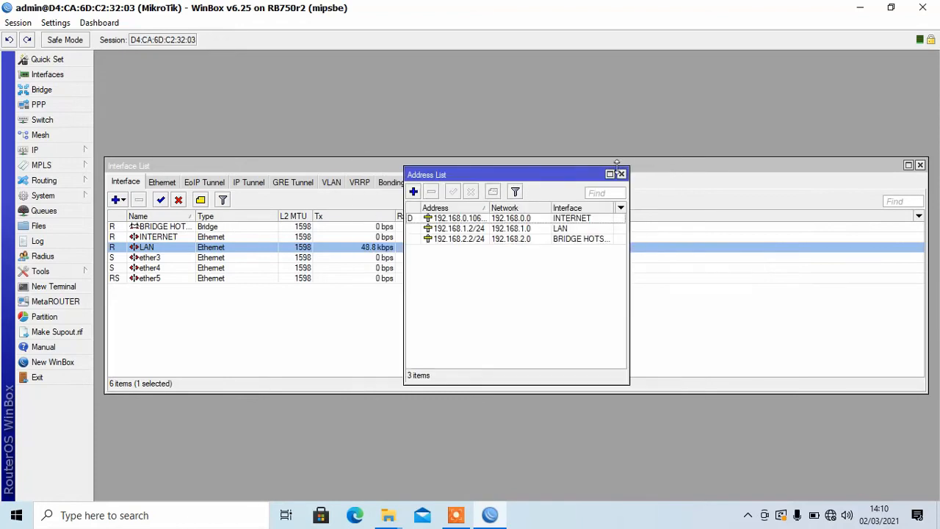
click(622, 175)
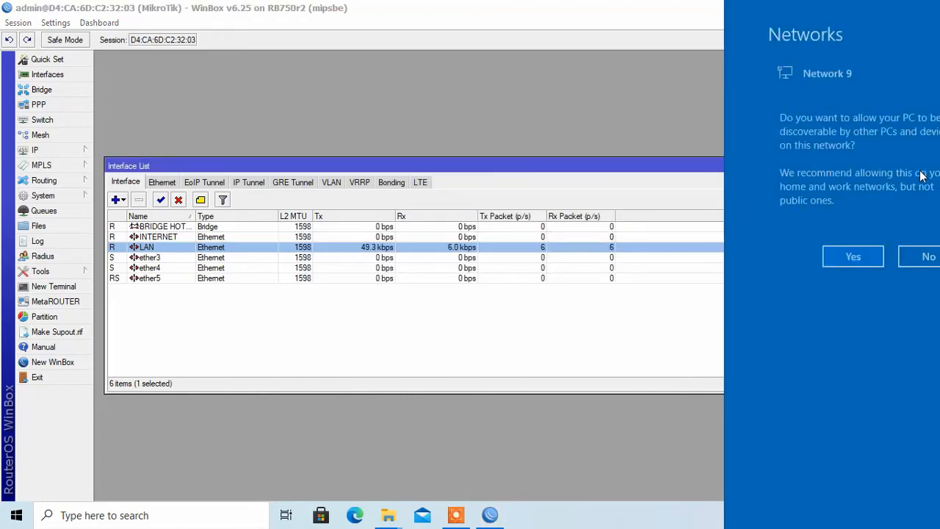
click(802, 256)
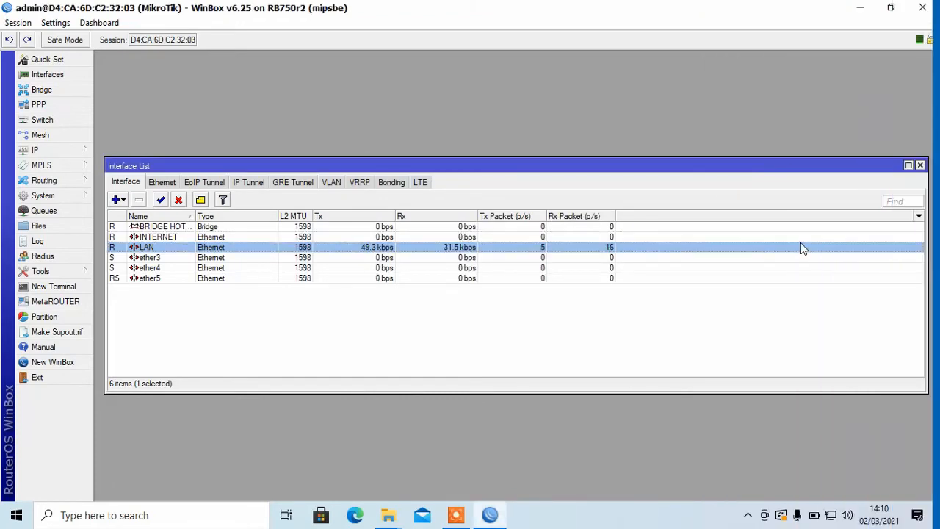
click(54, 153)
click(62, 165)
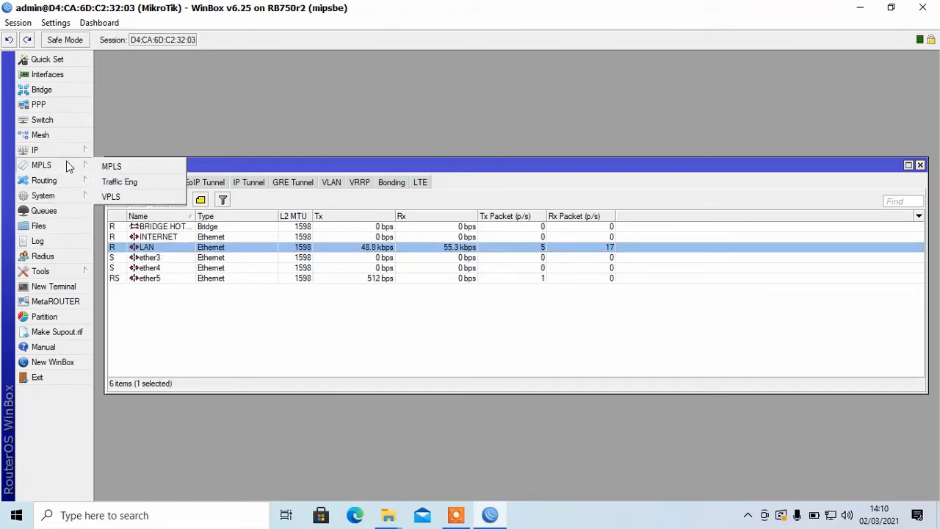
click(48, 288)
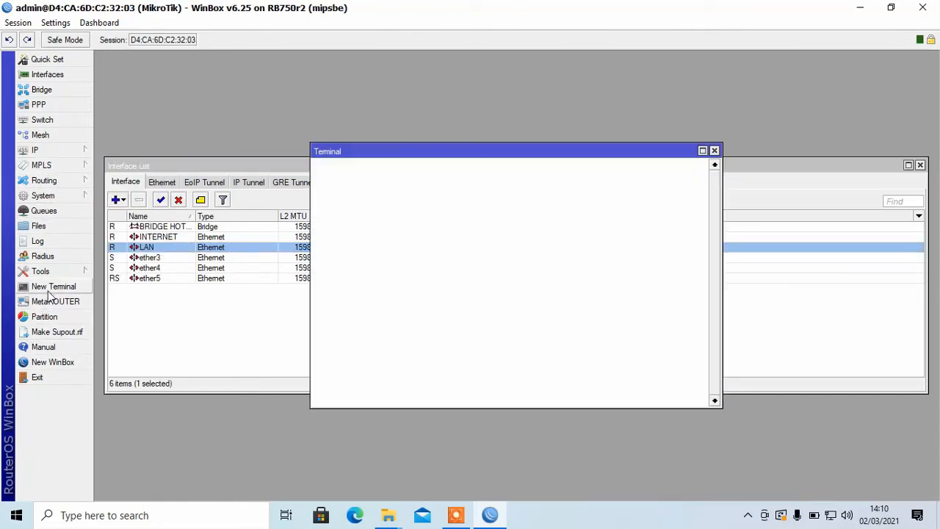
text(PING)
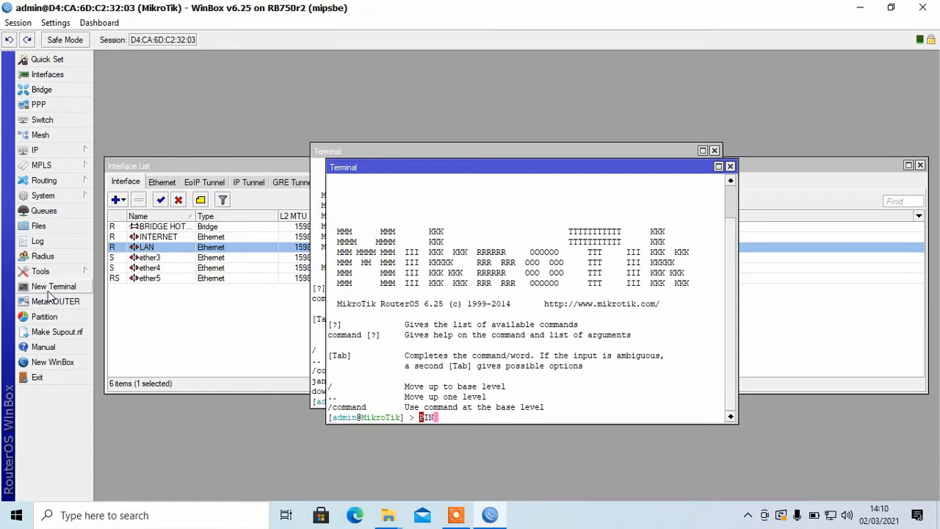
key(BackSpace)
key(BackSpace)
key(BackSpace)
key(BackSpace)
key(BackSpace)
text(ping google.com)
key(Return)
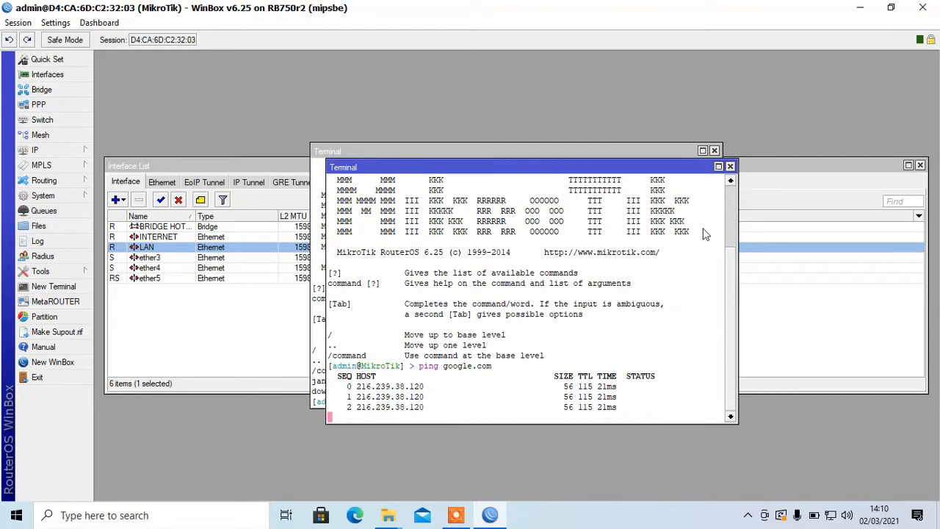
click(731, 166)
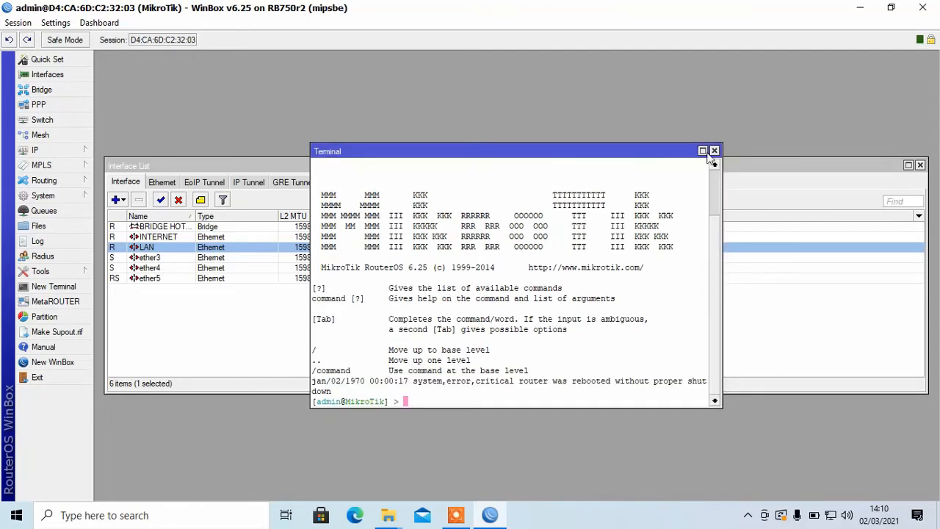
click(713, 151)
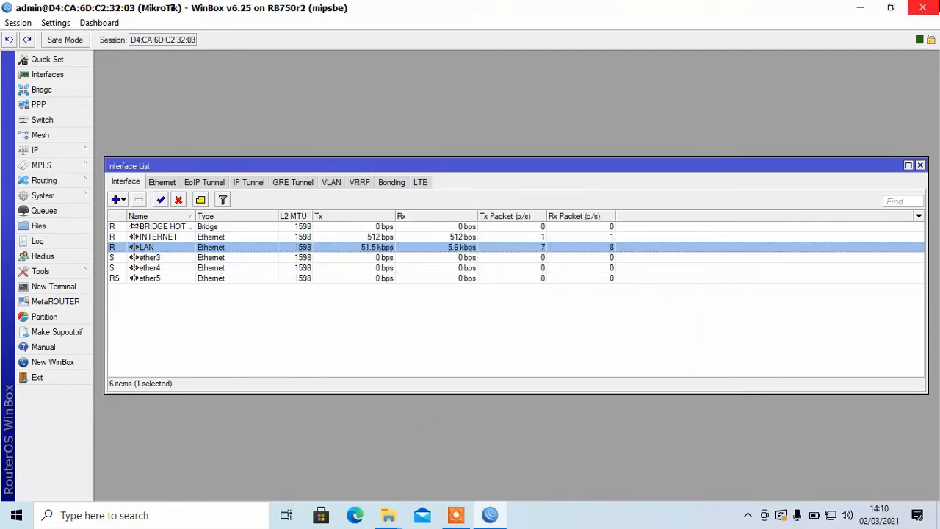
Step: Minimize WinBox, launch Chrome from the desktop and go to youtube.com
click(860, 8)
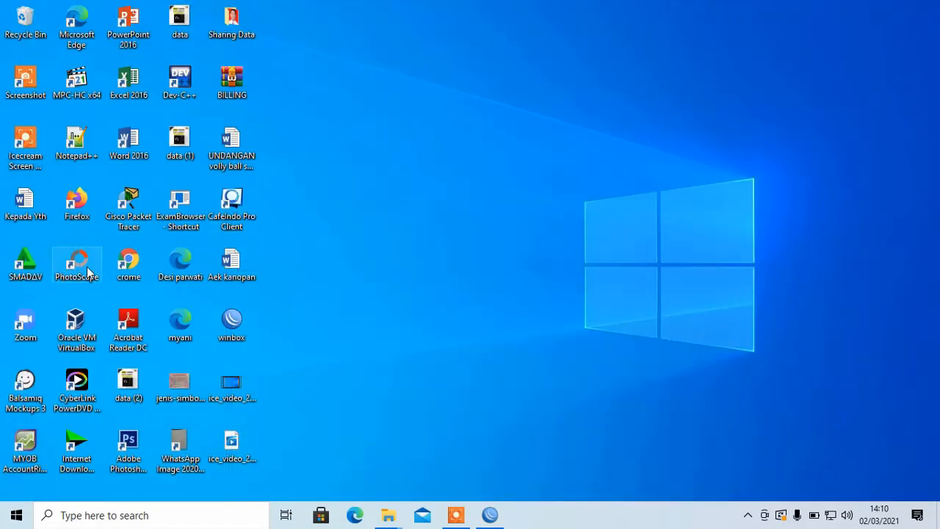
double_click(128, 265)
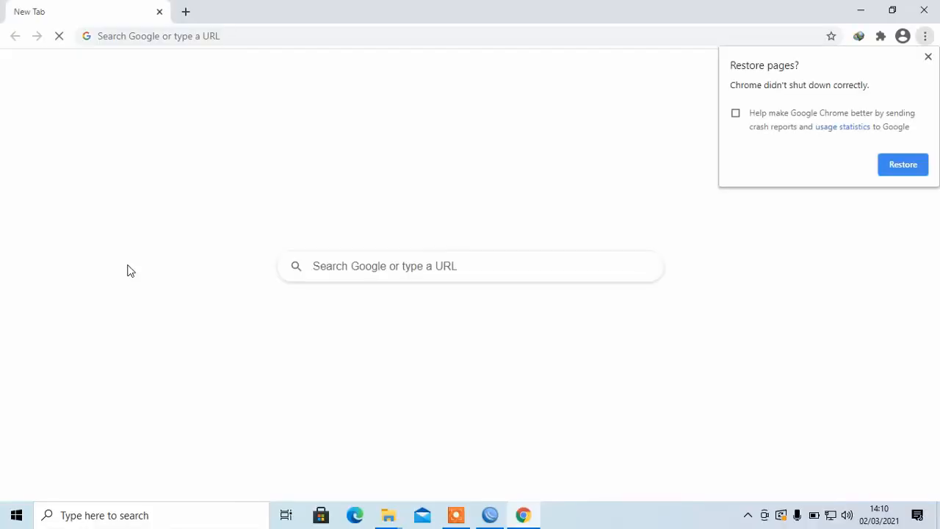
click(290, 36)
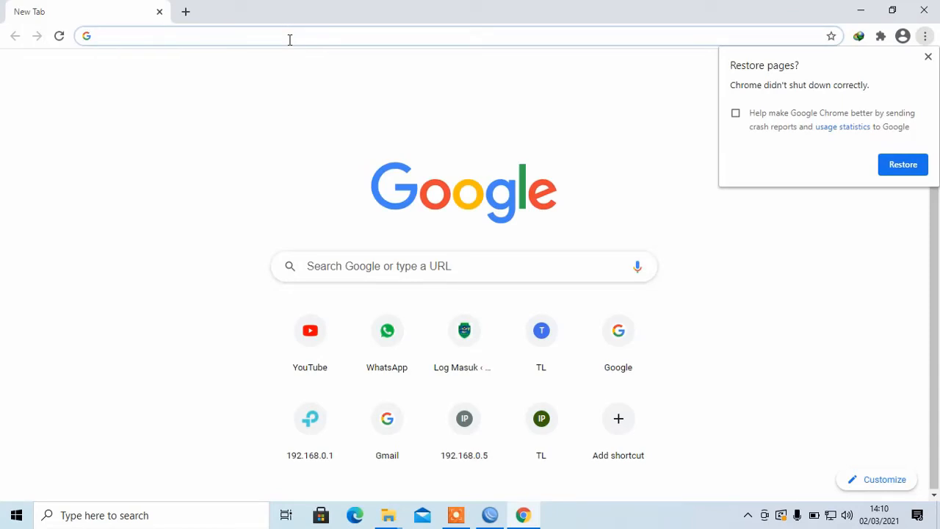
text(youtube.com)
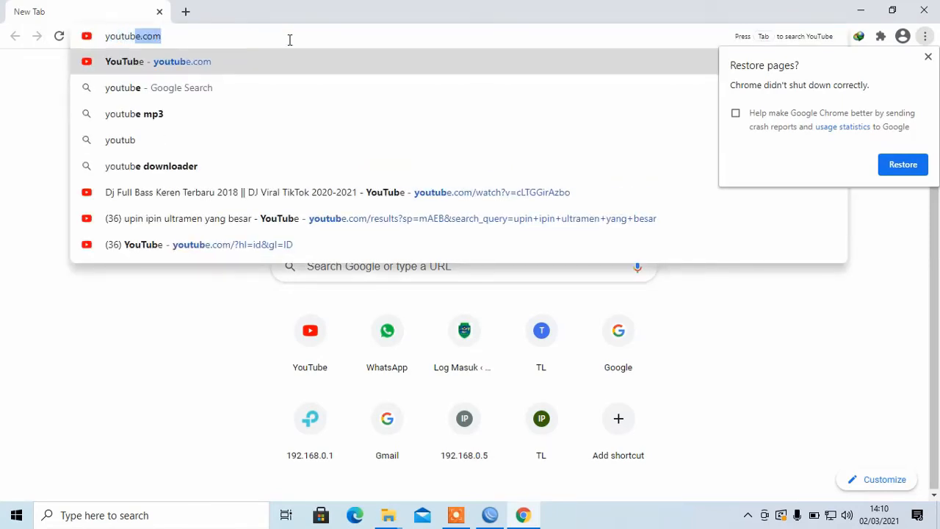
key(Return)
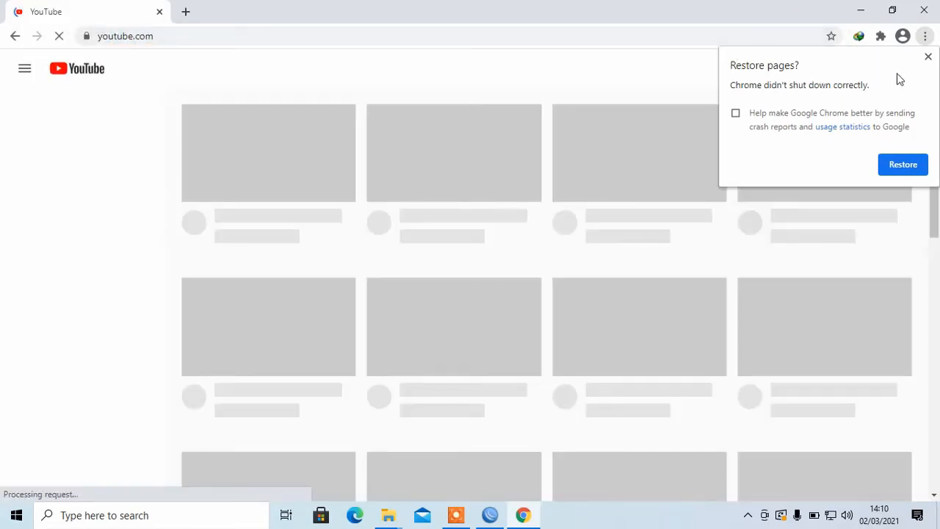
Step: Dismiss the restore-pages prompt, scroll the YouTube home page, then close Chrome
click(927, 57)
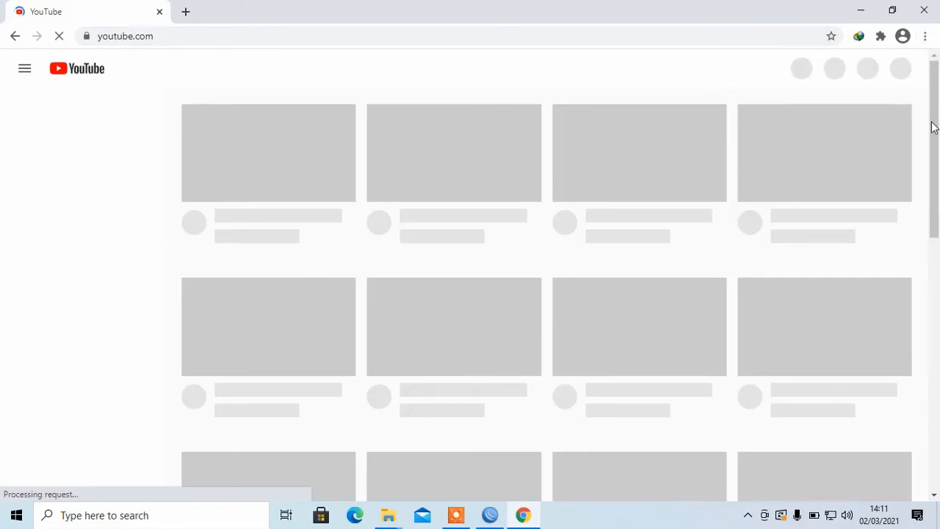
key(ctrl+a)
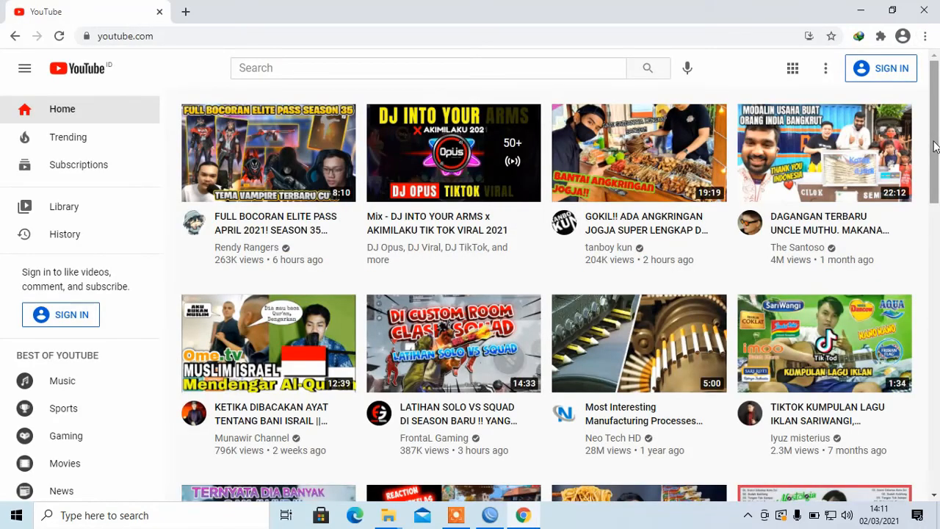
drag(935, 147, 934, 103)
click(925, 11)
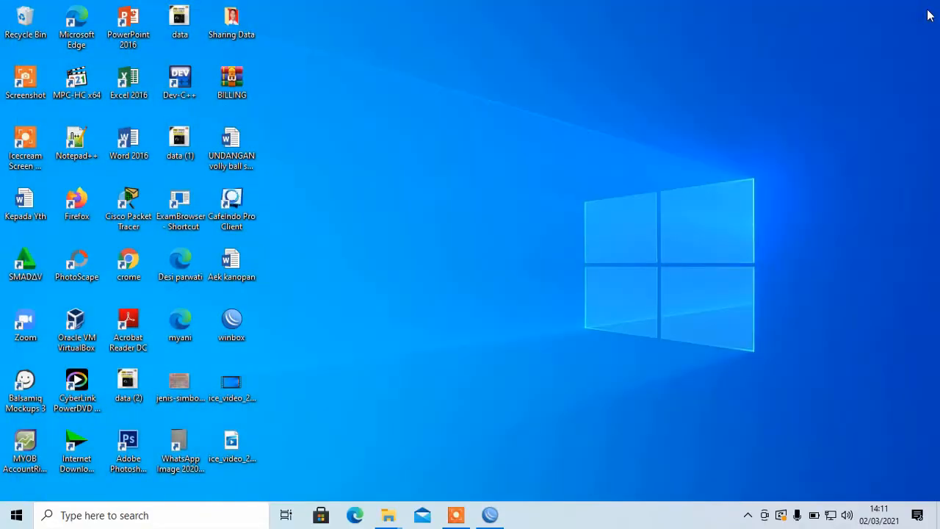
Step: Restore WinBox, open IP > Hotspot and launch Hotspot Setup from the Servers tab
click(490, 516)
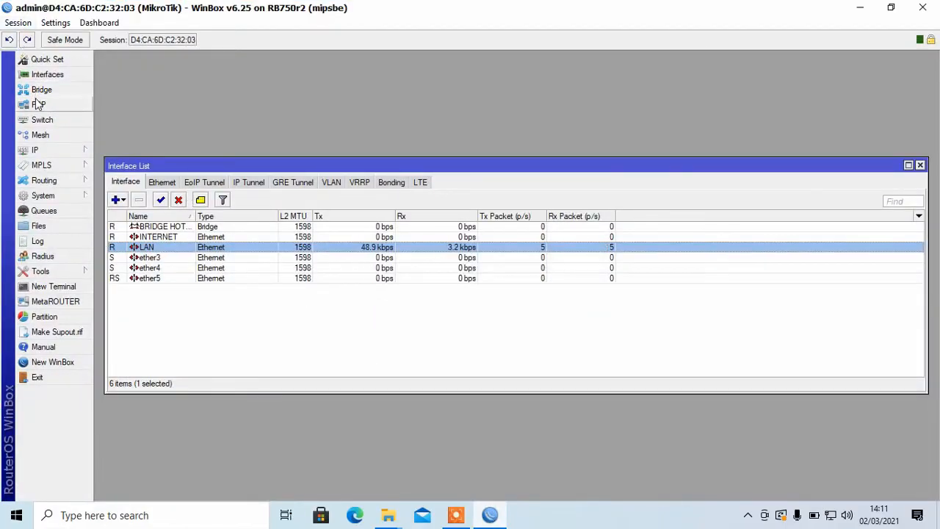
click(44, 151)
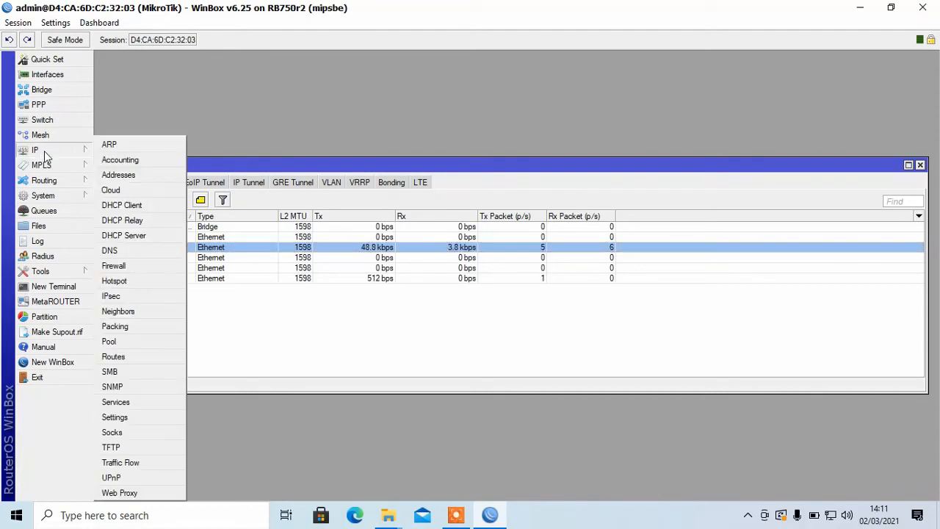
click(140, 285)
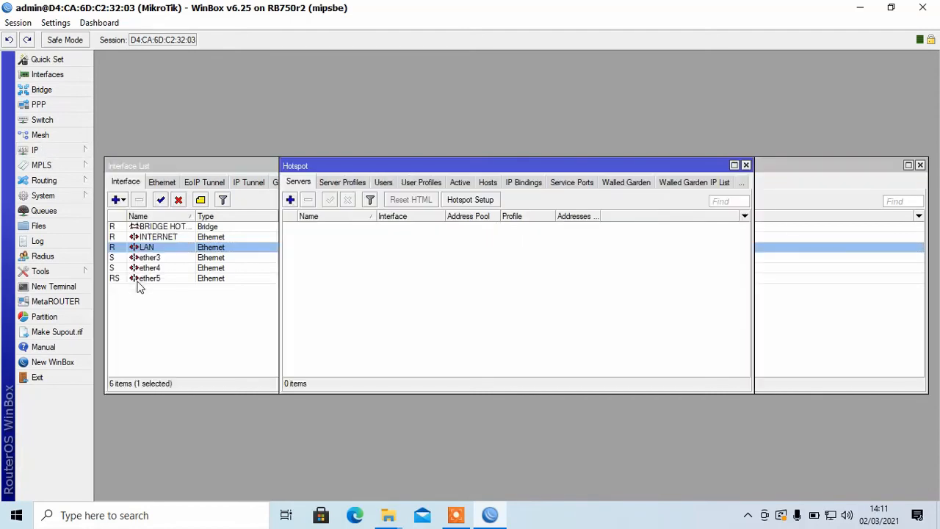
click(465, 204)
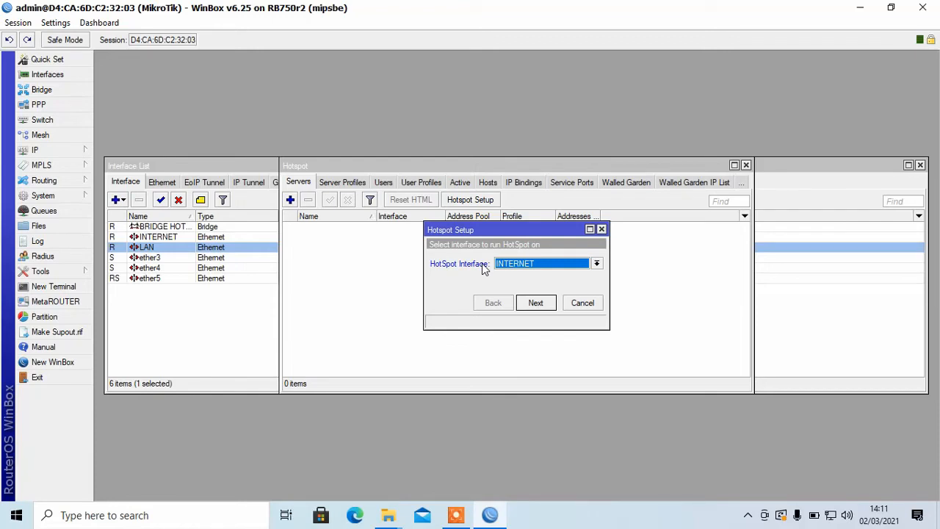
Step: Pick BRIDGE HOTSPOT, accept 192.168.2.2/24, default pool, no certificate, no SMTP, DNS 8.8.8.8/8.8.4.4
click(598, 264)
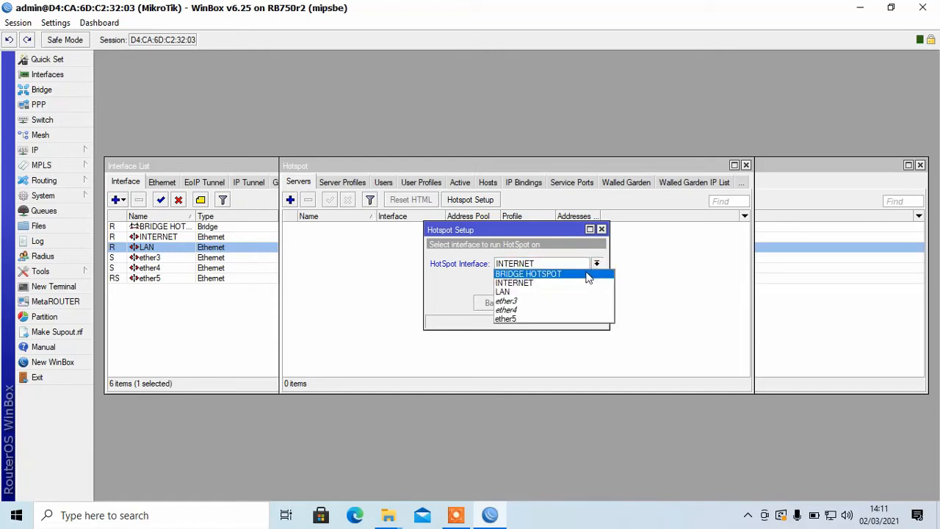
click(564, 275)
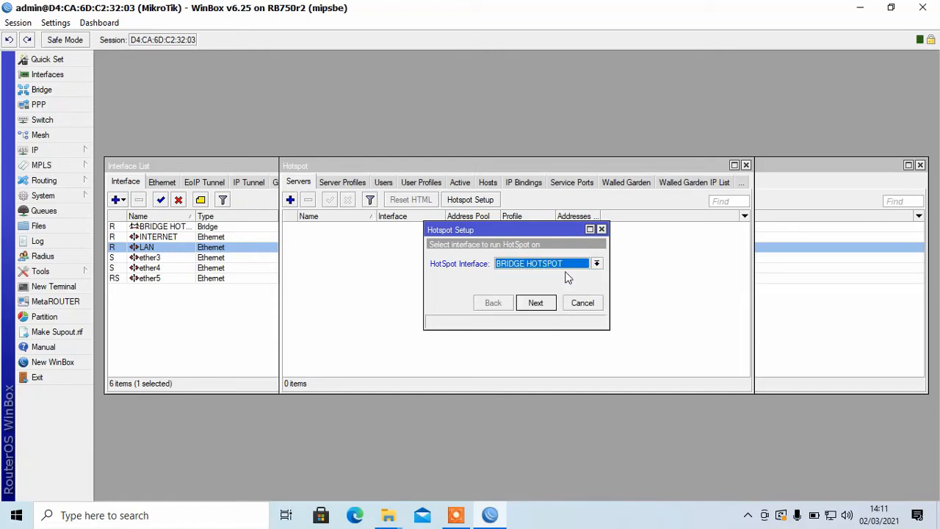
click(536, 303)
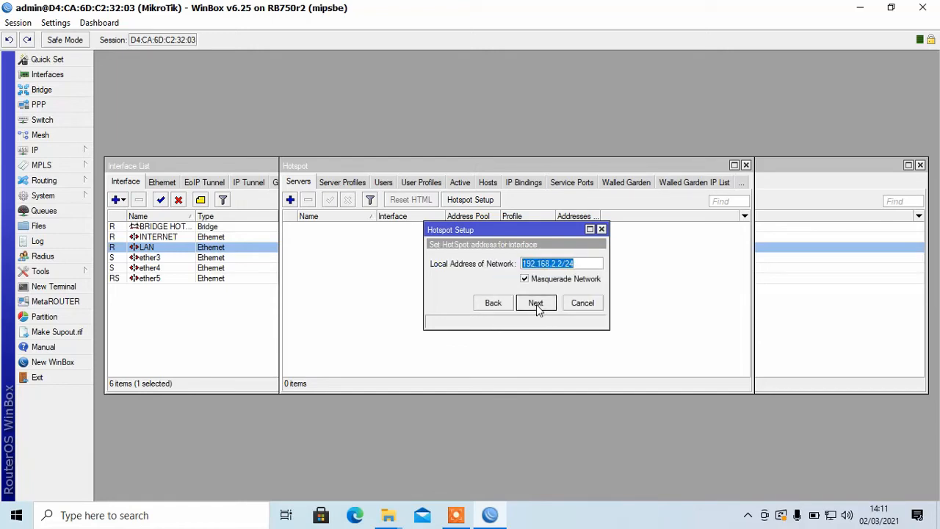
click(537, 303)
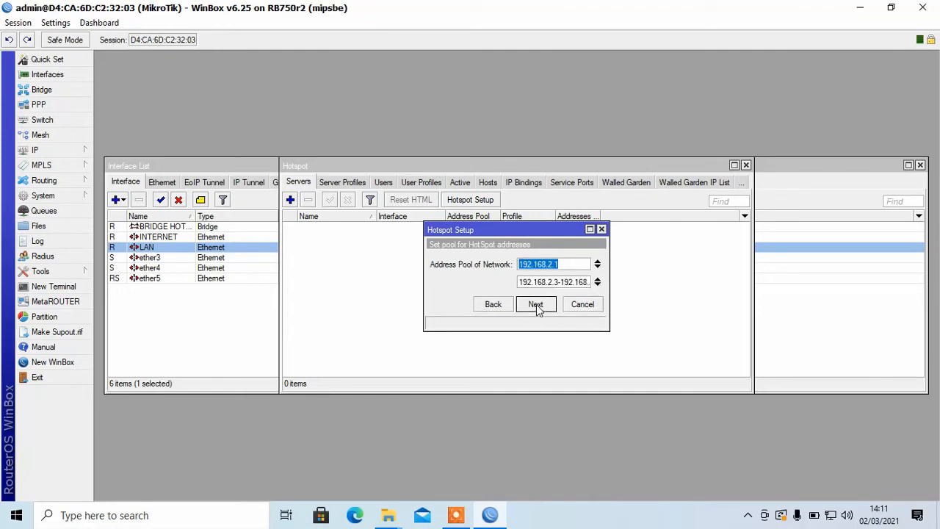
click(536, 304)
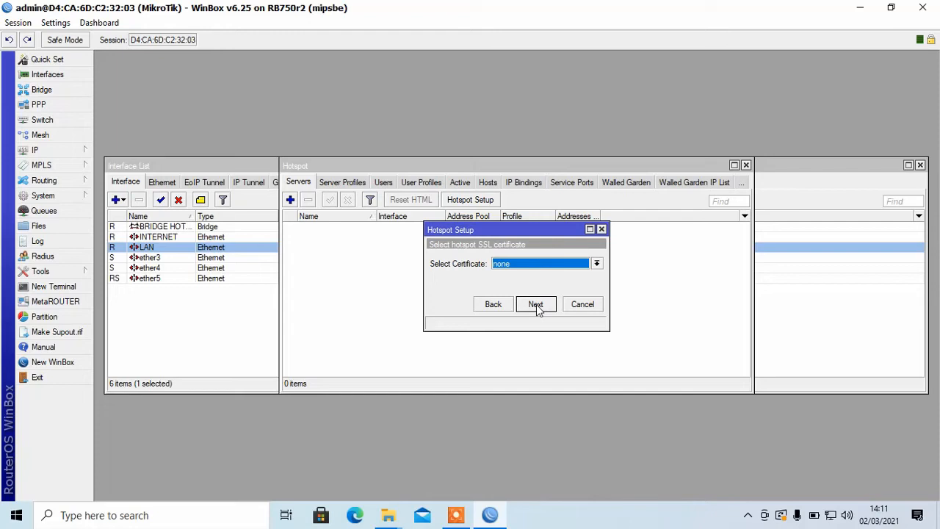
click(536, 304)
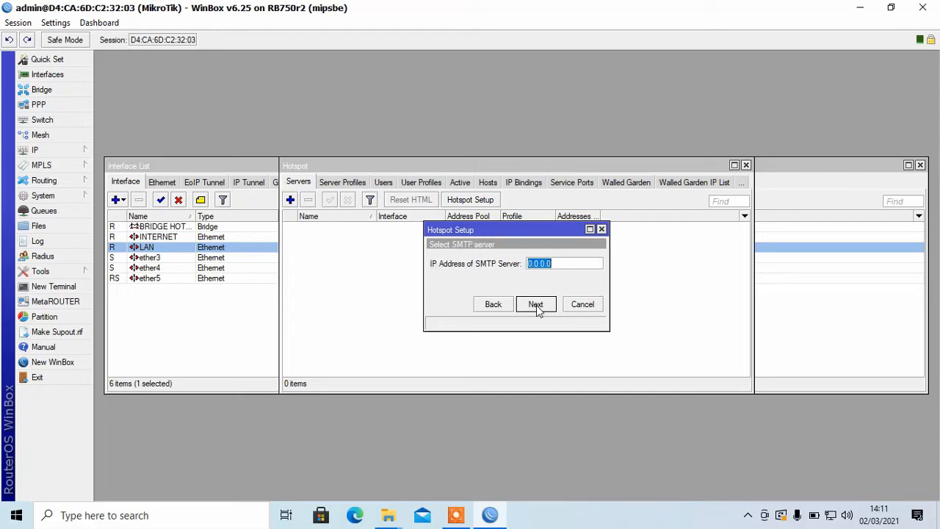
click(536, 304)
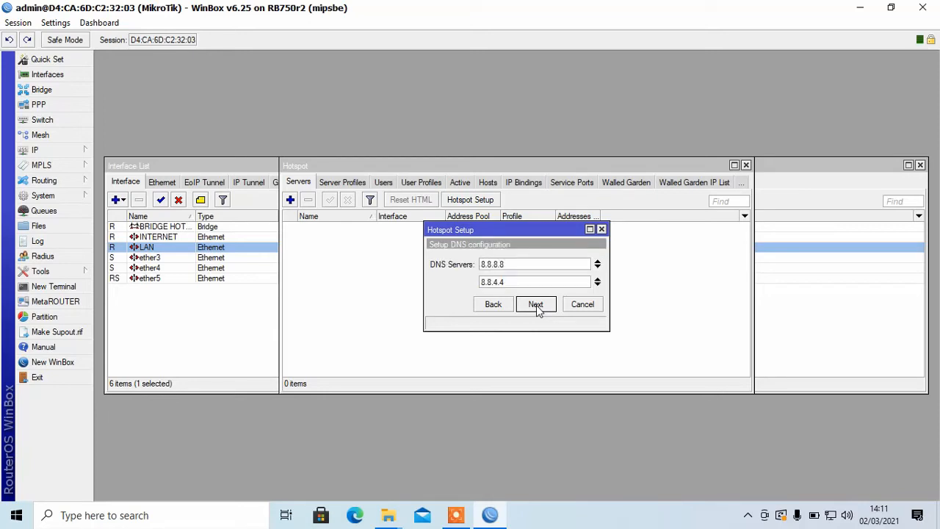
click(536, 305)
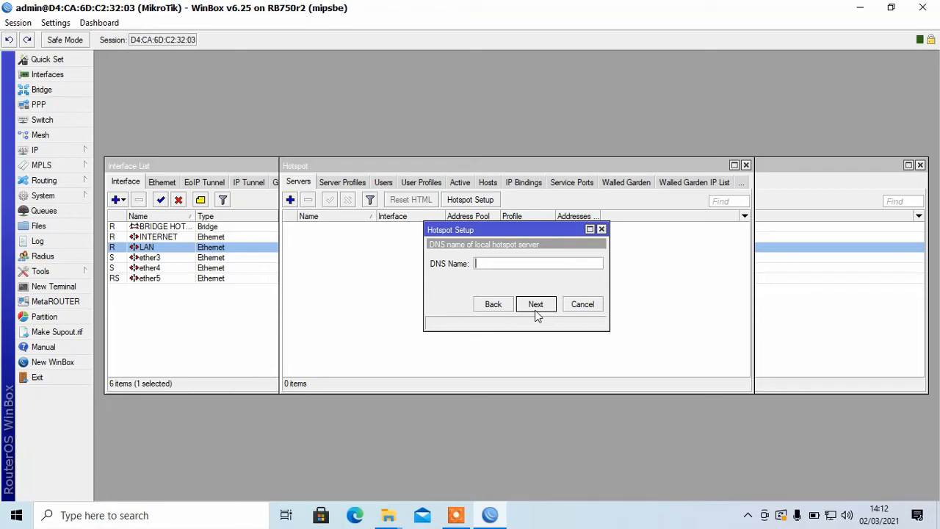
Step: Set the hotspot DNS name to andihotspot.com, enter the user password, and finish setup
text(andihotspot.com)
click(536, 304)
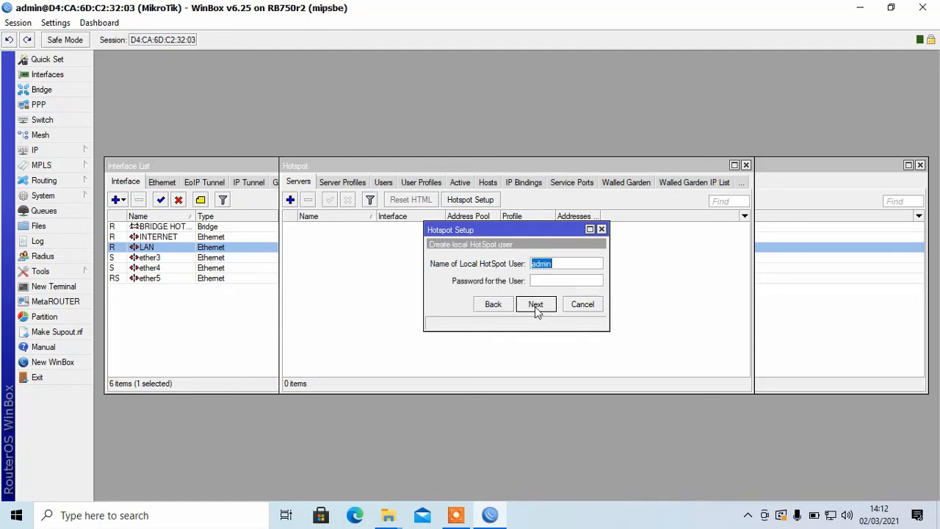
click(560, 282)
text(2)
click(547, 309)
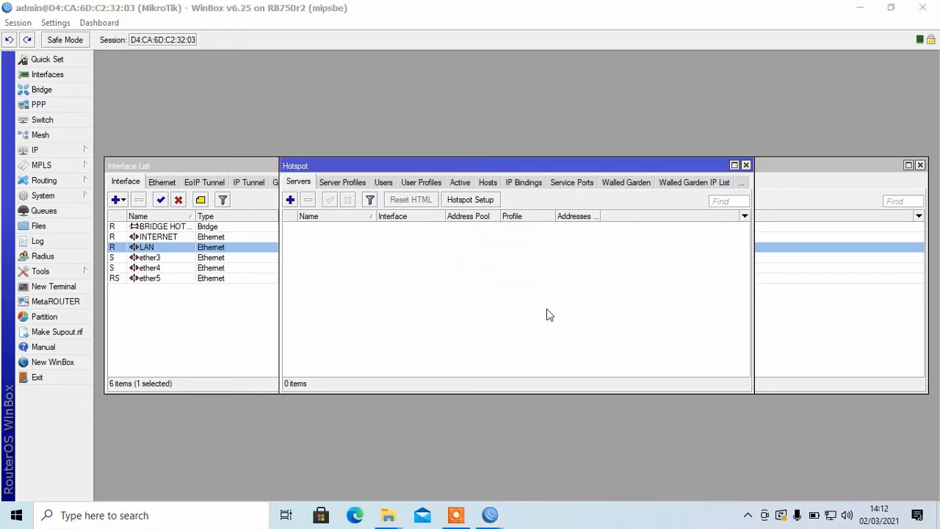
click(518, 278)
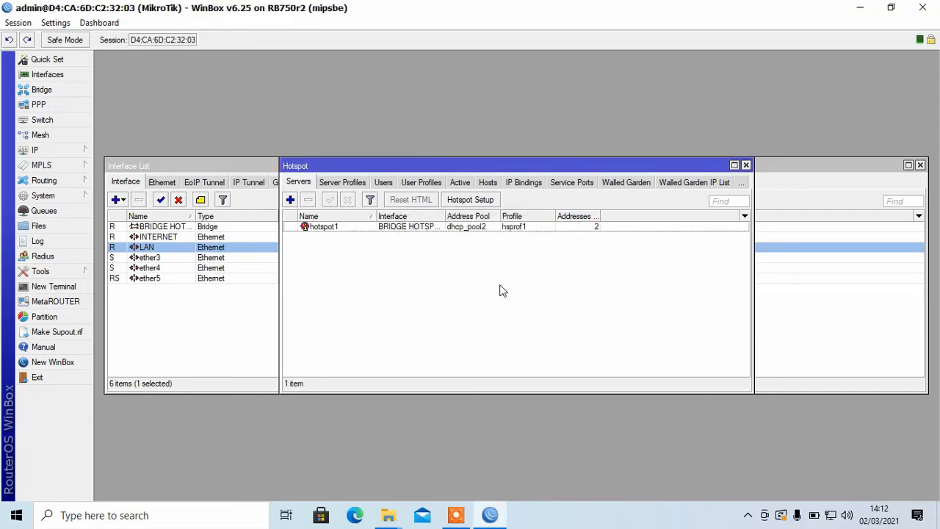
Step: Close the Hotspot window, turn Wi-Fi on from the tray, and scroll the network list
click(746, 166)
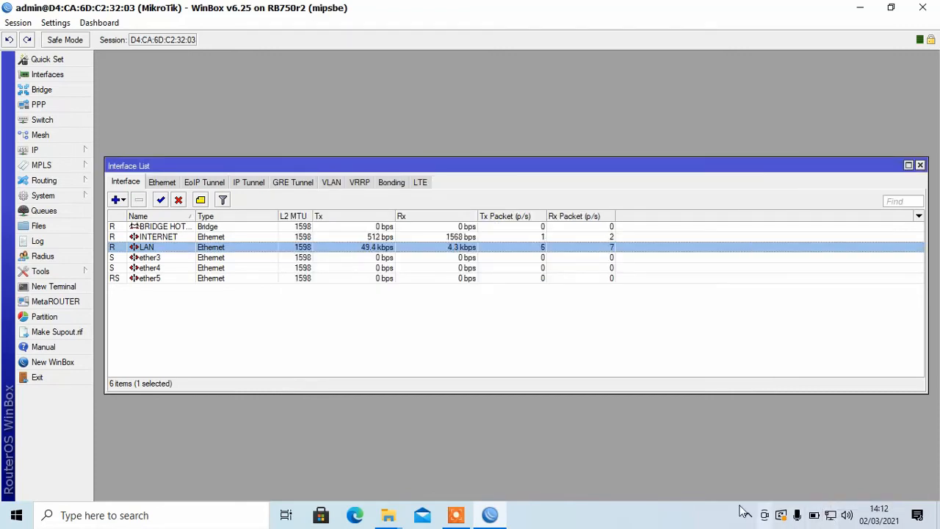
click(830, 518)
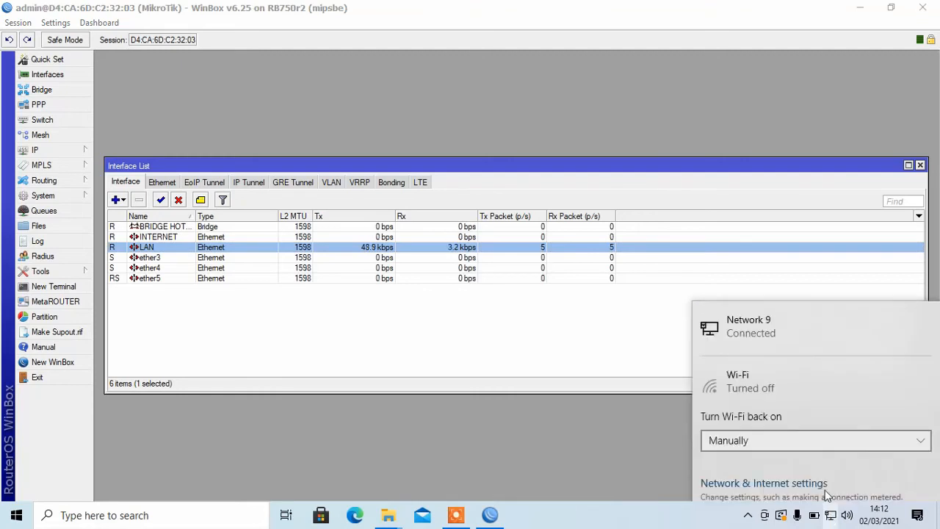
click(709, 490)
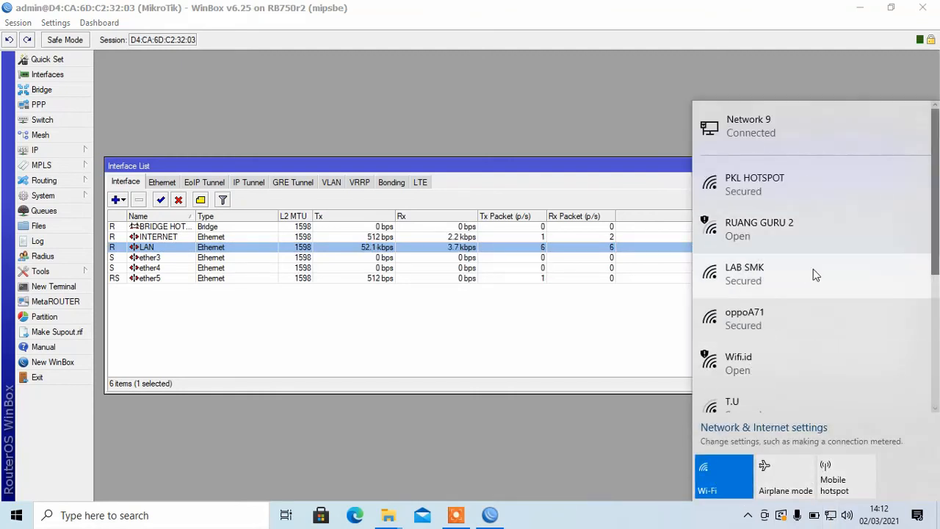
scroll(926, 243, down, 1)
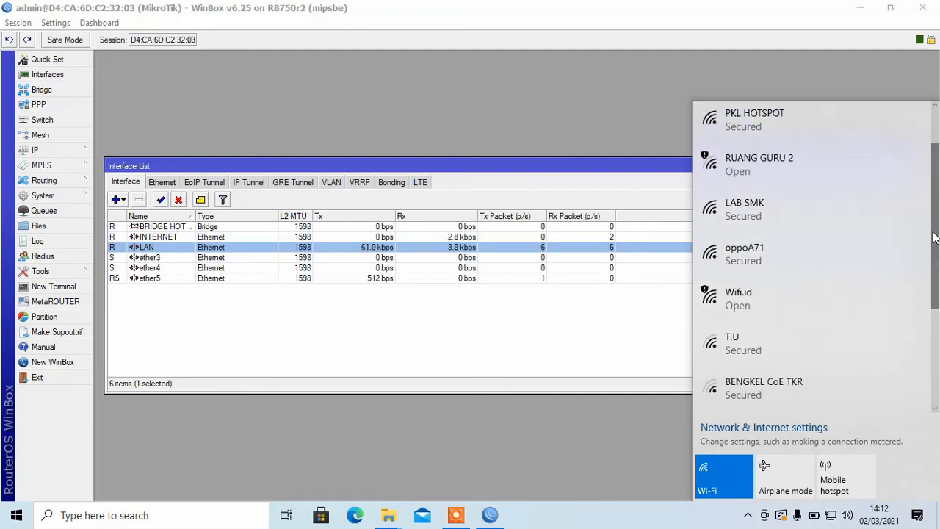
drag(934, 233, 930, 275)
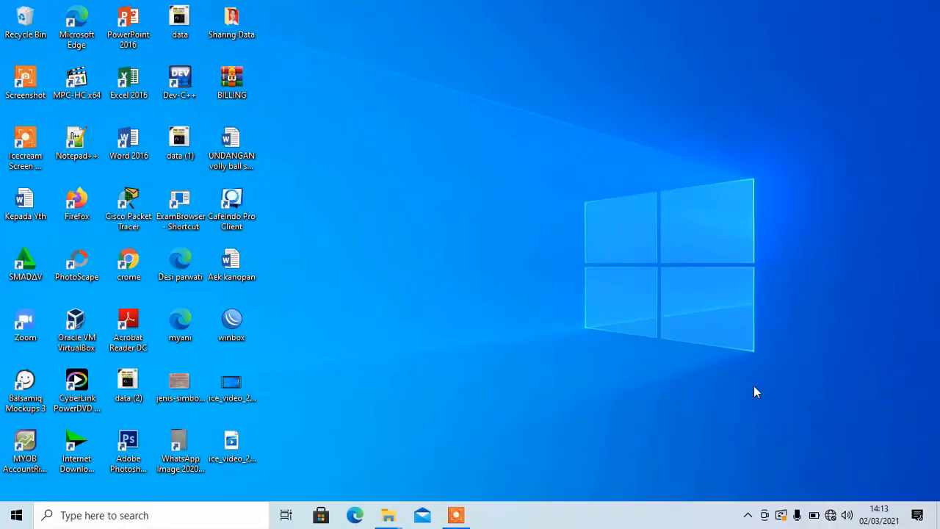
Step: Select the open Wifi.id network in the tray Wi-Fi list and connect to it
click(834, 515)
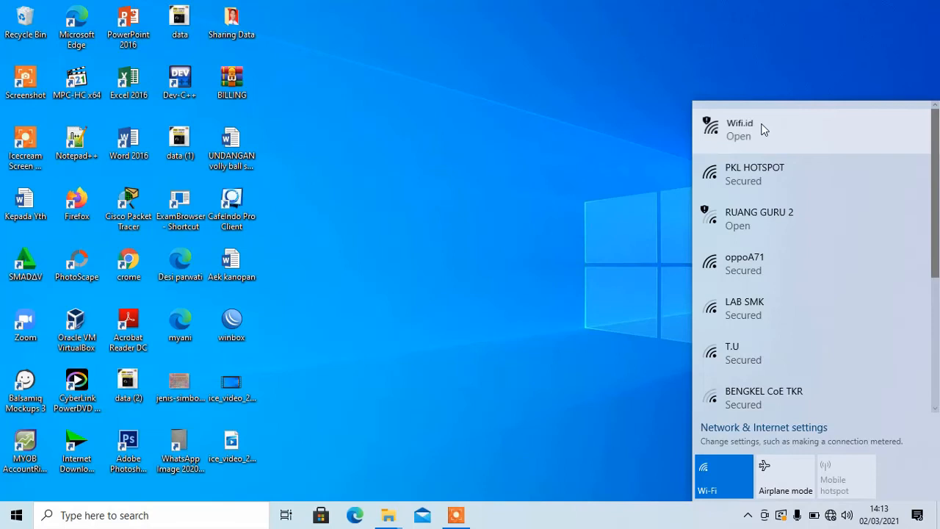
click(762, 130)
click(871, 222)
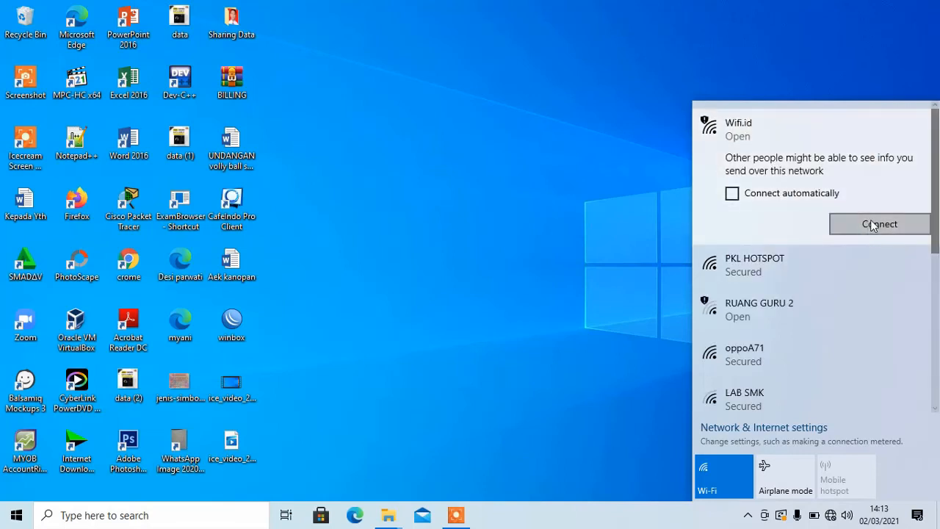